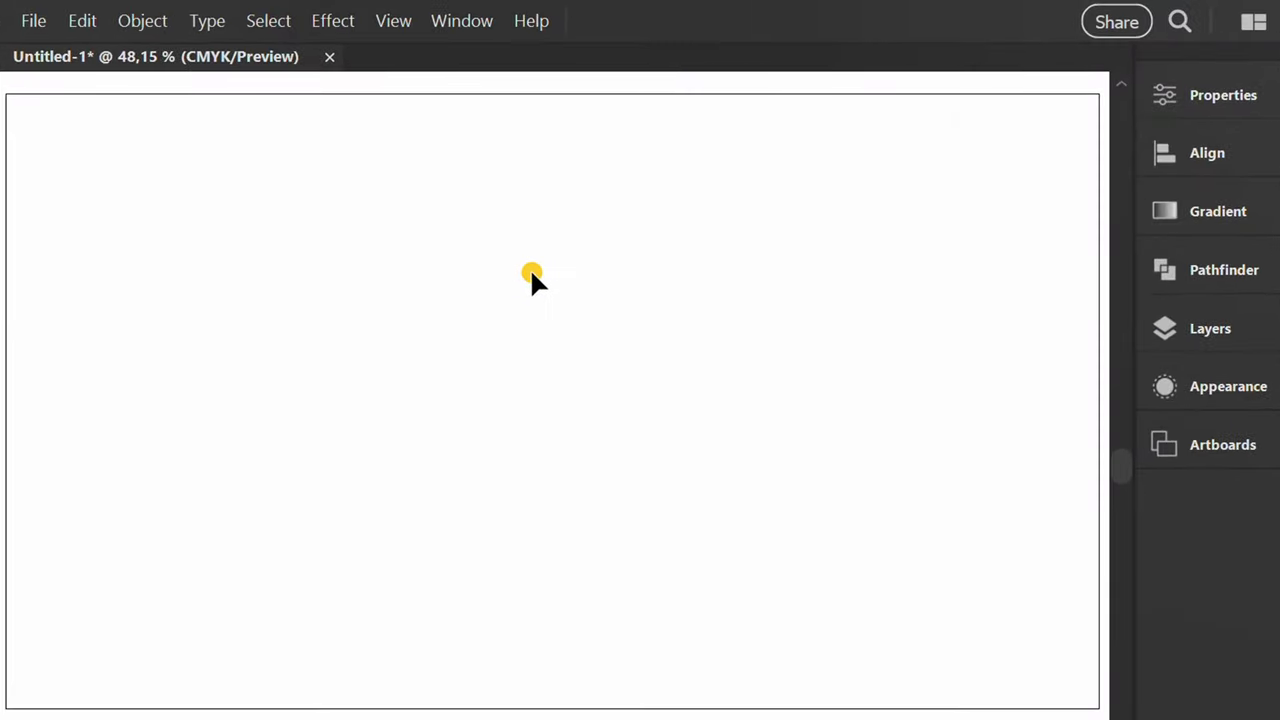
Step: Open the Swatches panel from the Window menu and move it beside the artboard
left_click(467, 30)
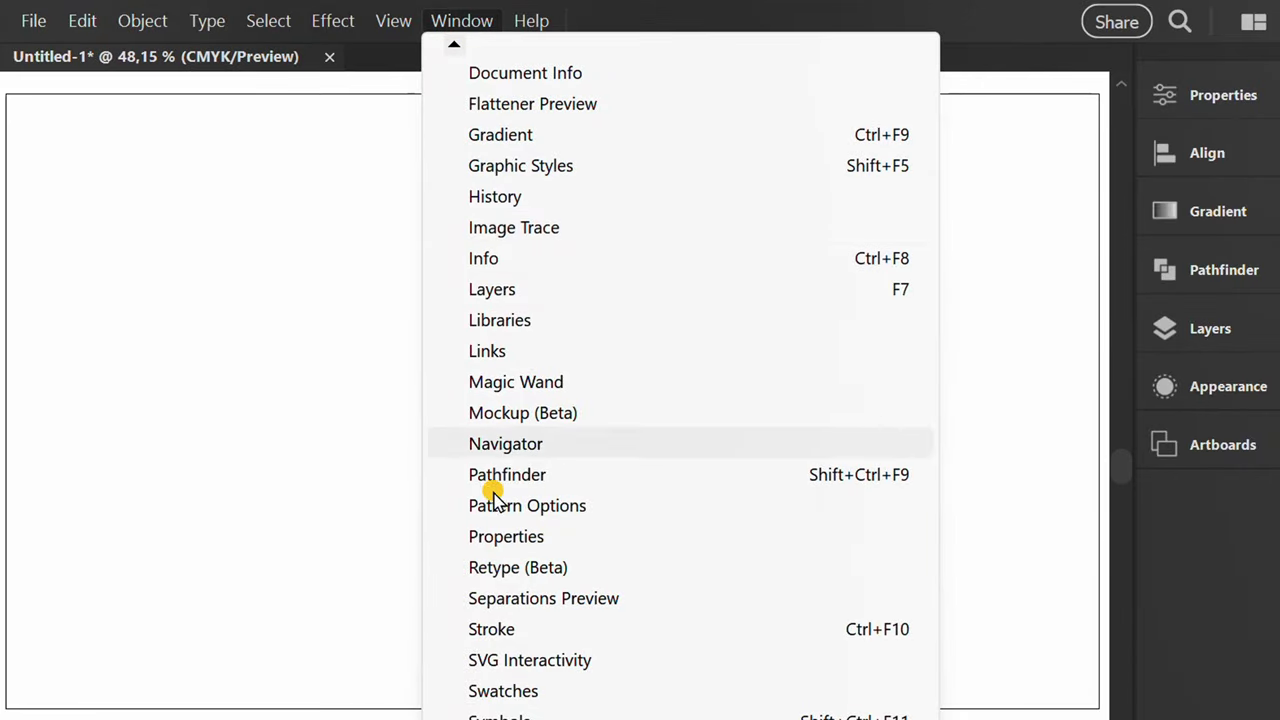
left_click(543, 618)
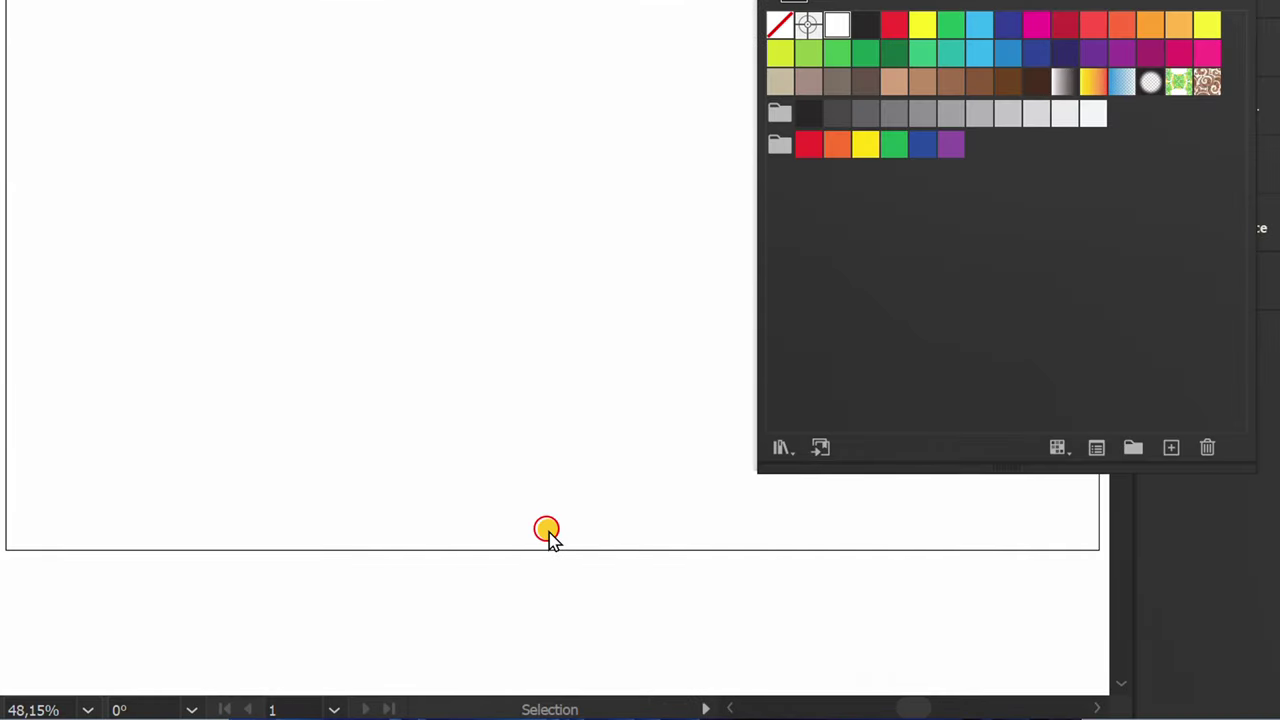
left_click_drag(989, 0, 860, 0)
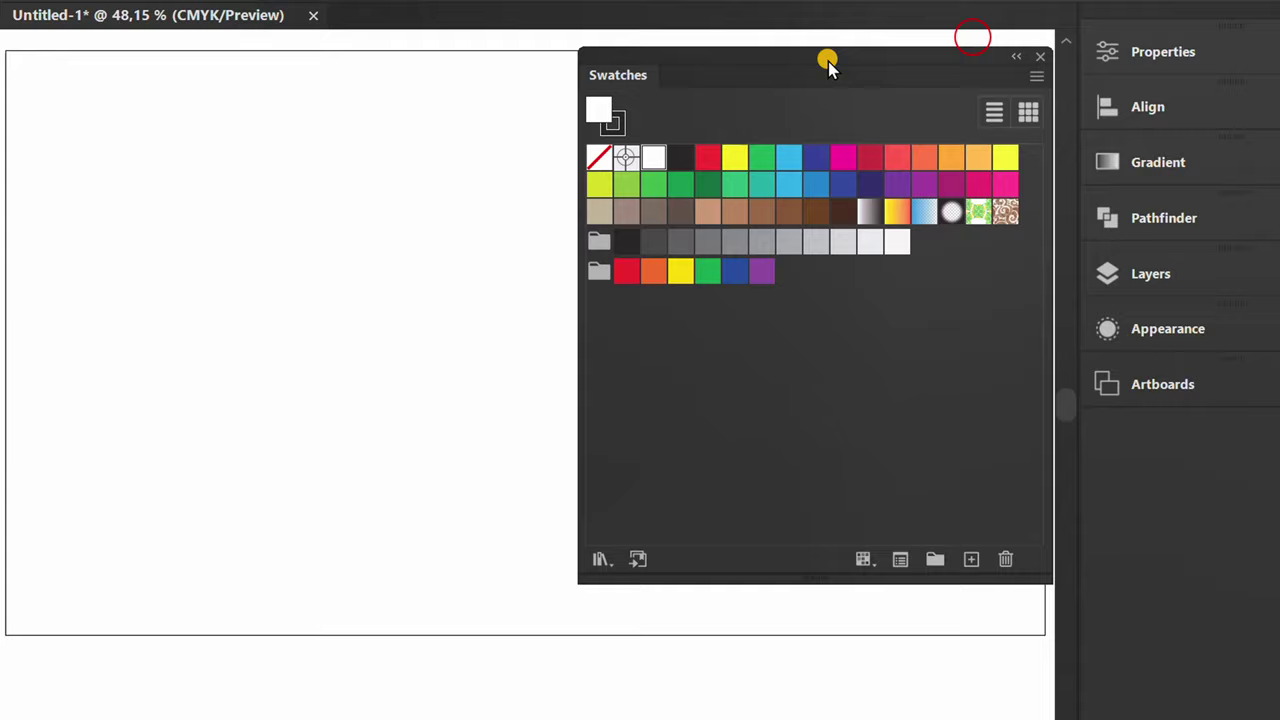
left_click_drag(820, 52, 827, 49)
Step: Switch the swatches to Small Thumbnail View and make the panel shorter and narrower
left_click(1031, 62)
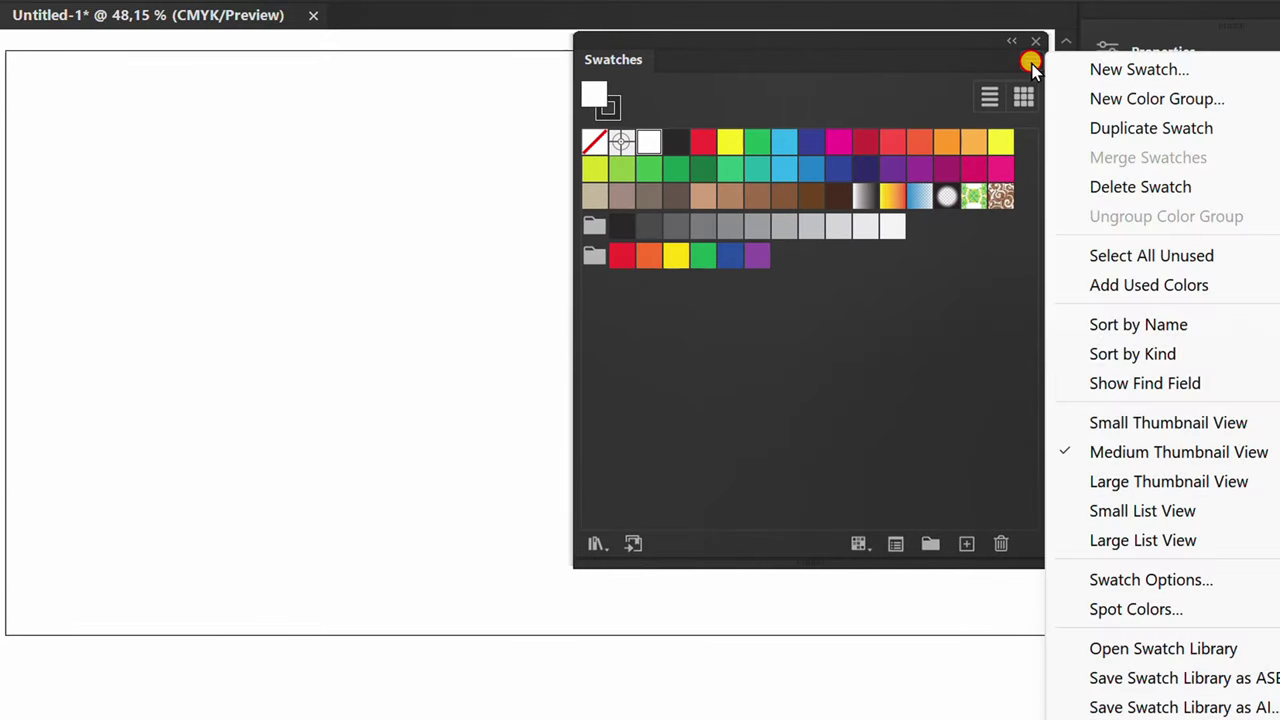
left_click(1122, 422)
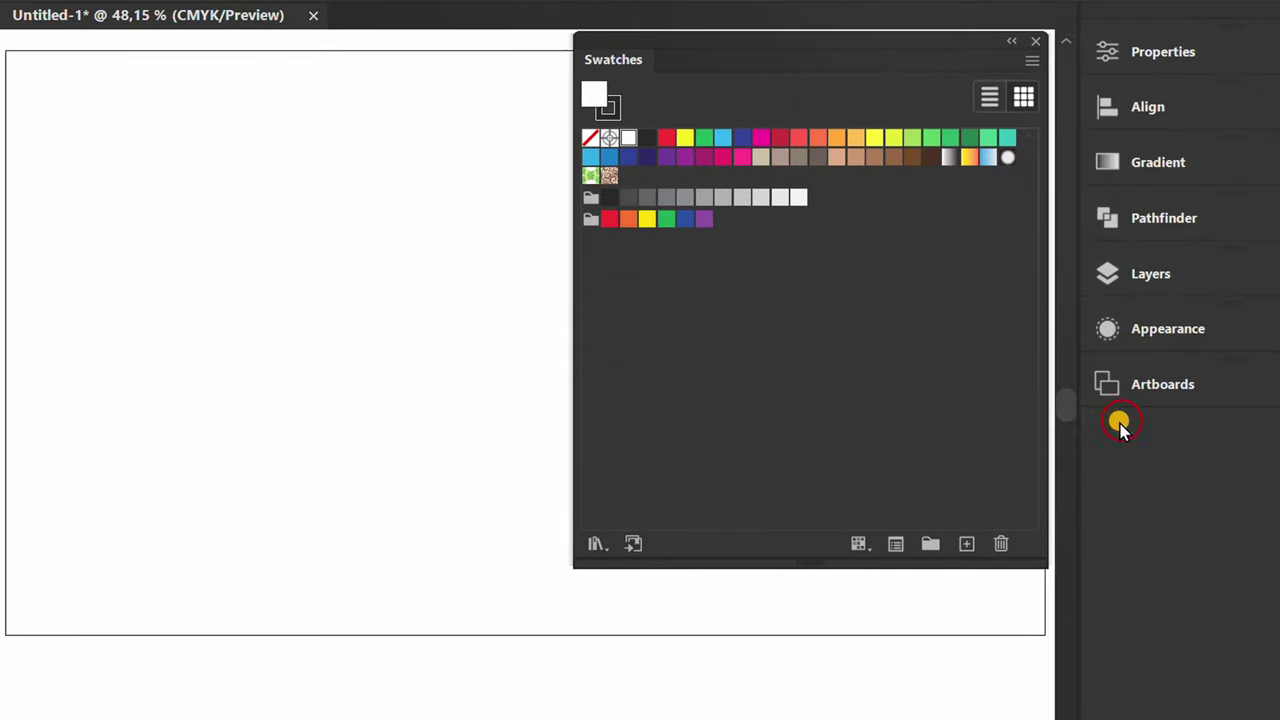
left_click_drag(773, 563, 790, 422)
left_click_drag(575, 293, 689, 286)
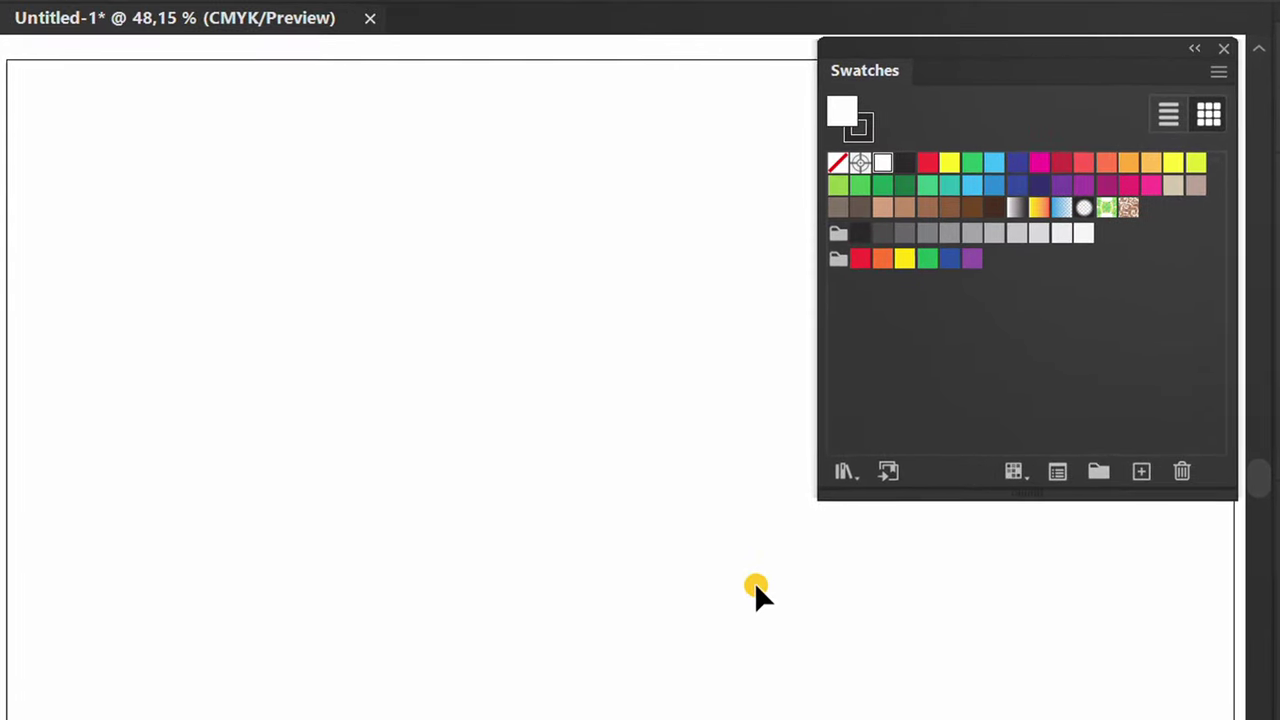
Step: Draw a 50 × 50 px square and fill it with CMYK Yellow
key("m")
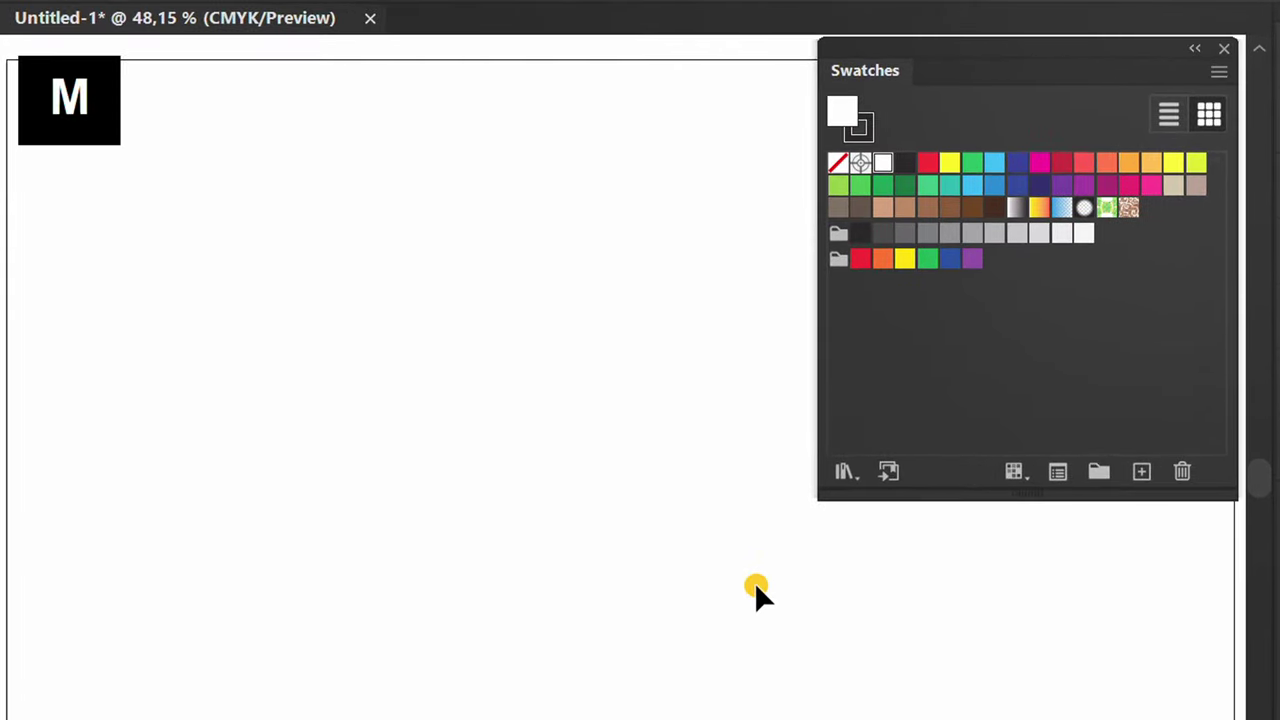
left_click(226, 249)
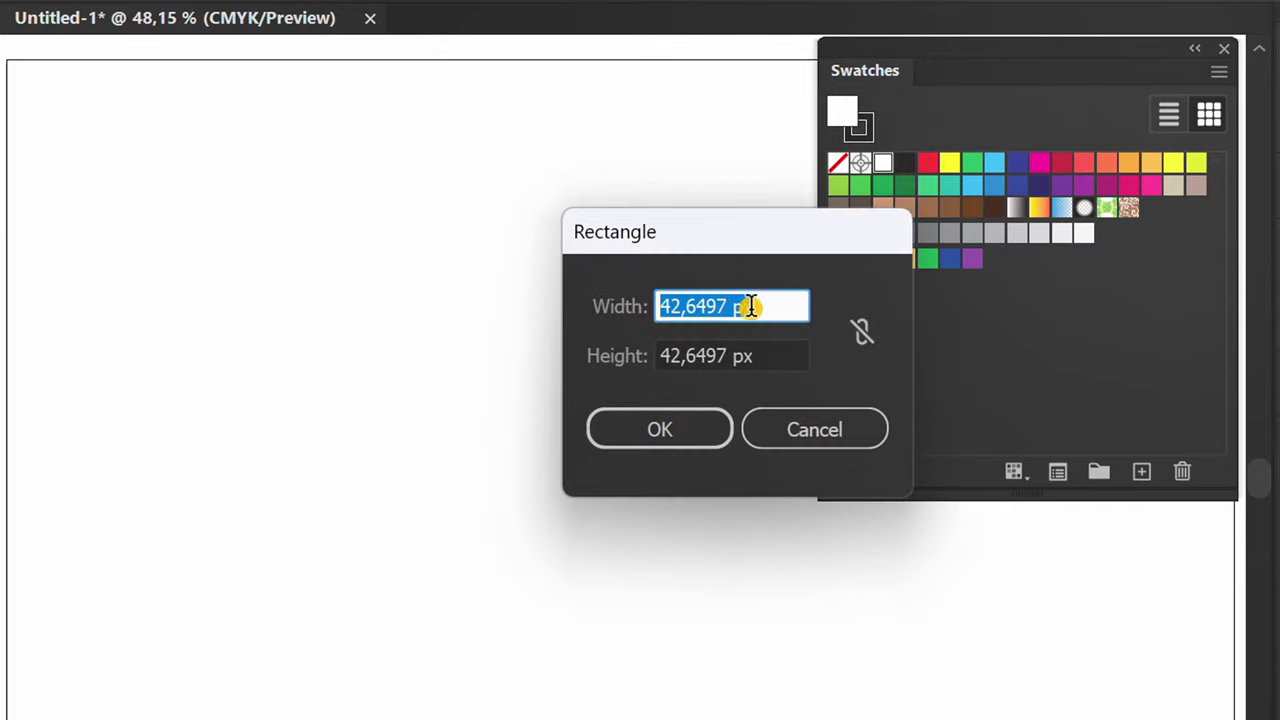
type("50")
key("Tab")
type("50")
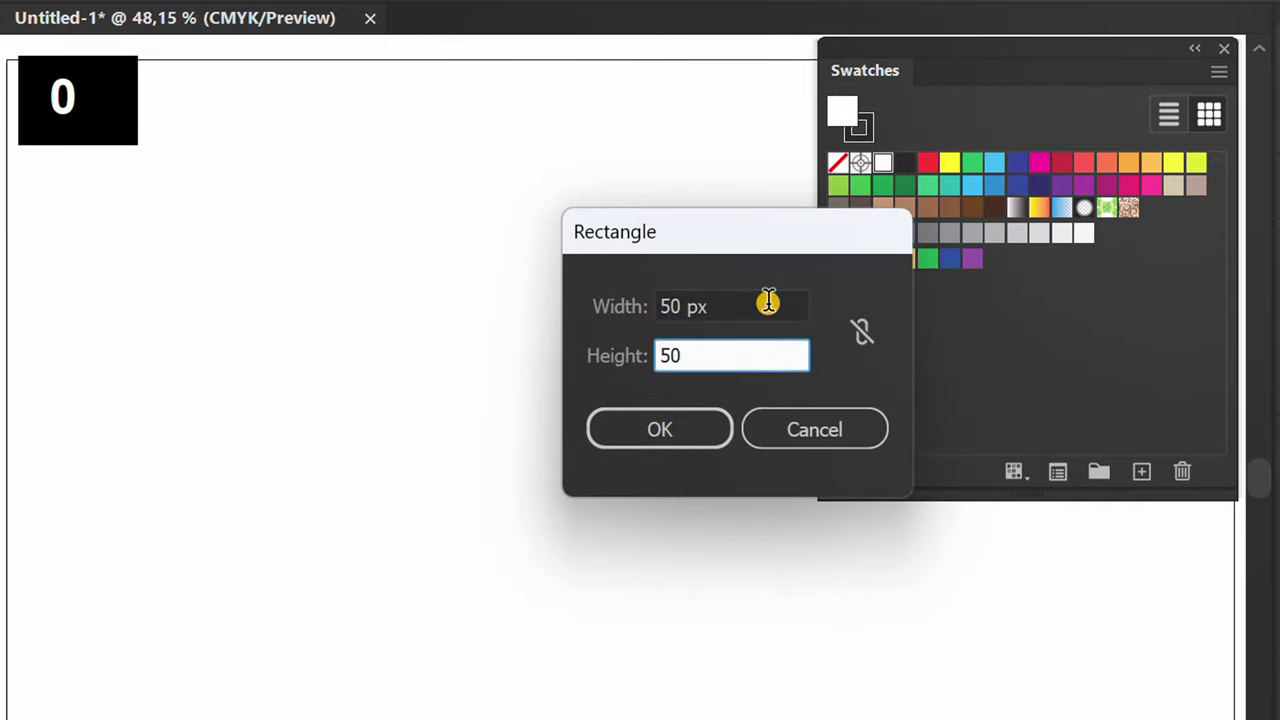
left_click(697, 428)
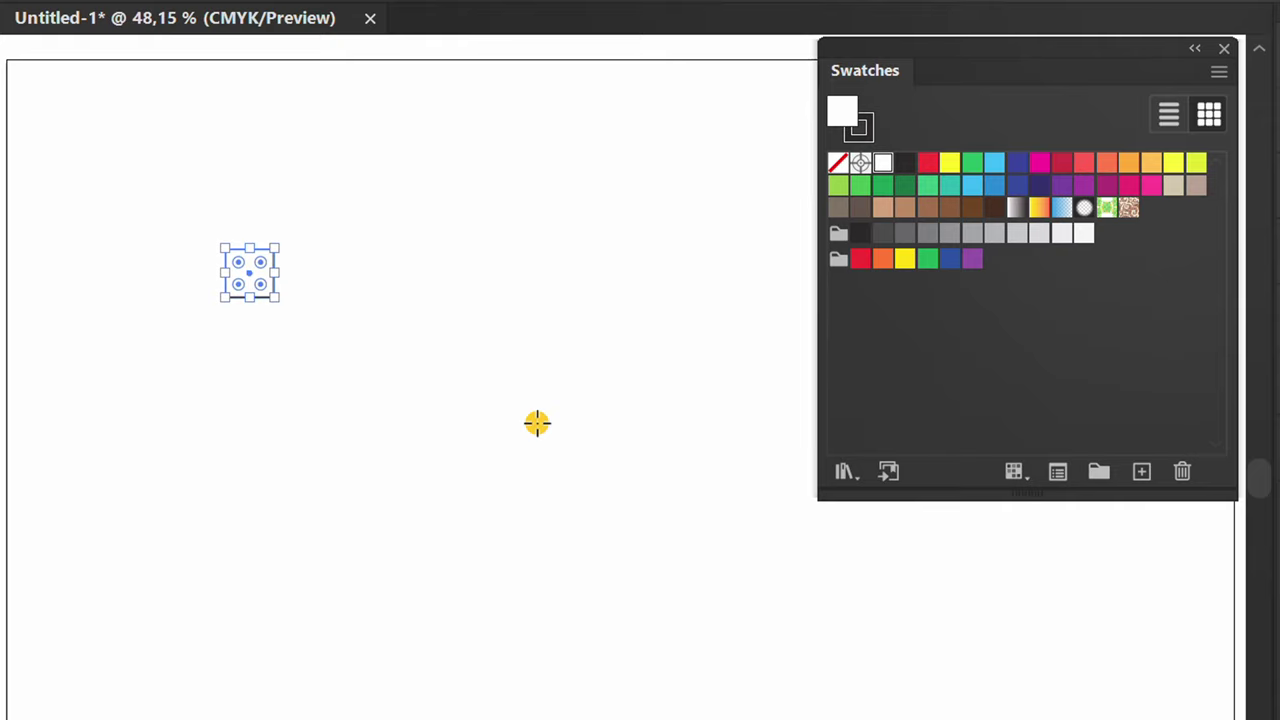
left_click(948, 162)
Step: Duplicate the yellow square further down the artboard and fill the copy red
key("v")
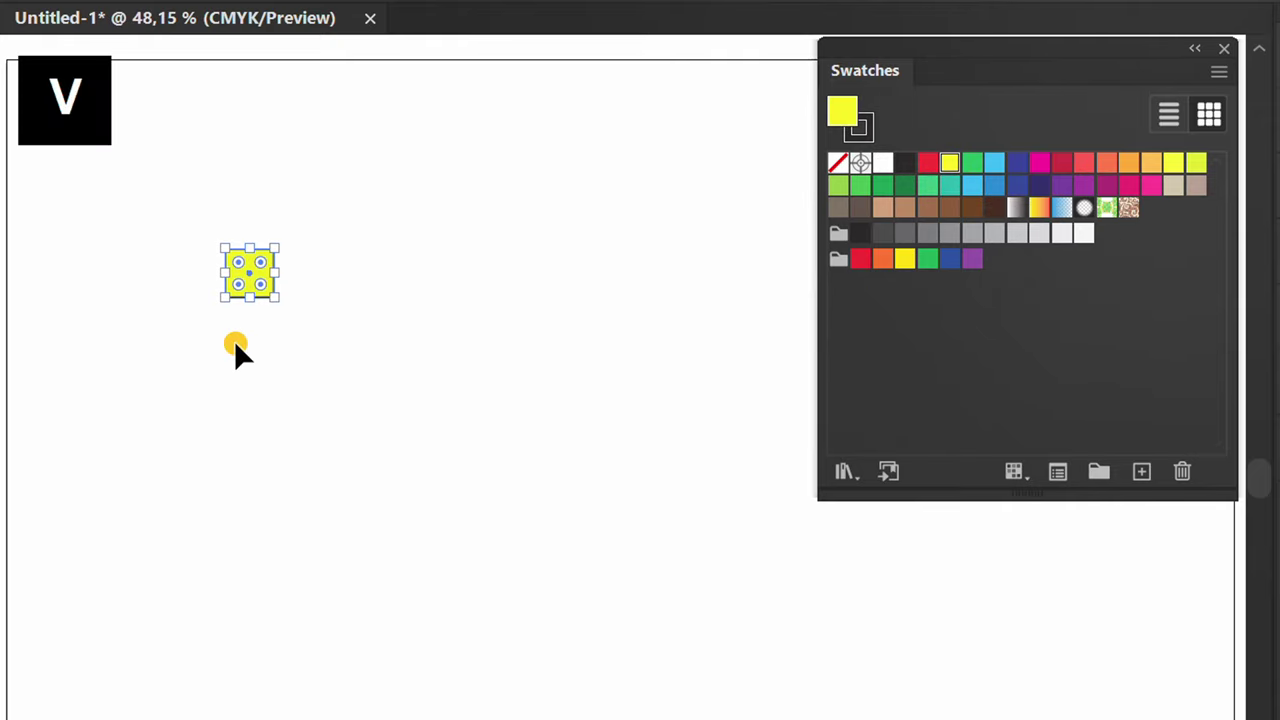
left_click(235, 343)
left_click_drag(358, 201, 172, 500)
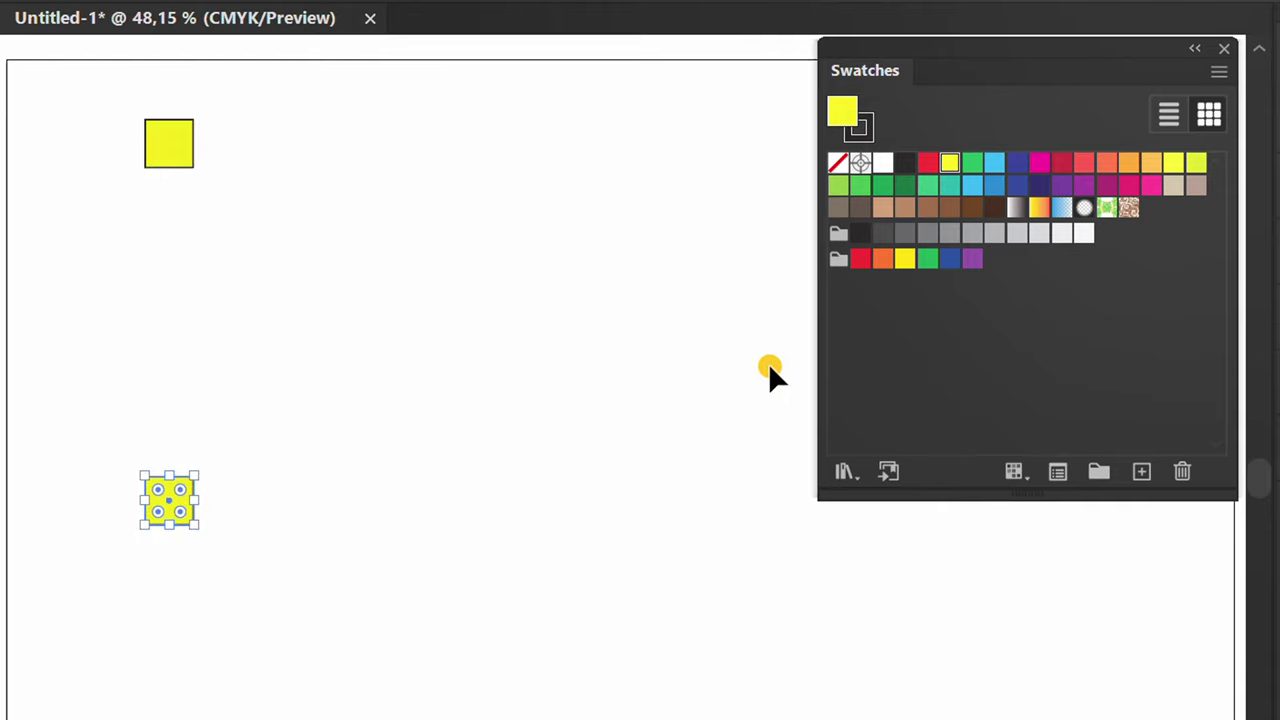
left_click(861, 262)
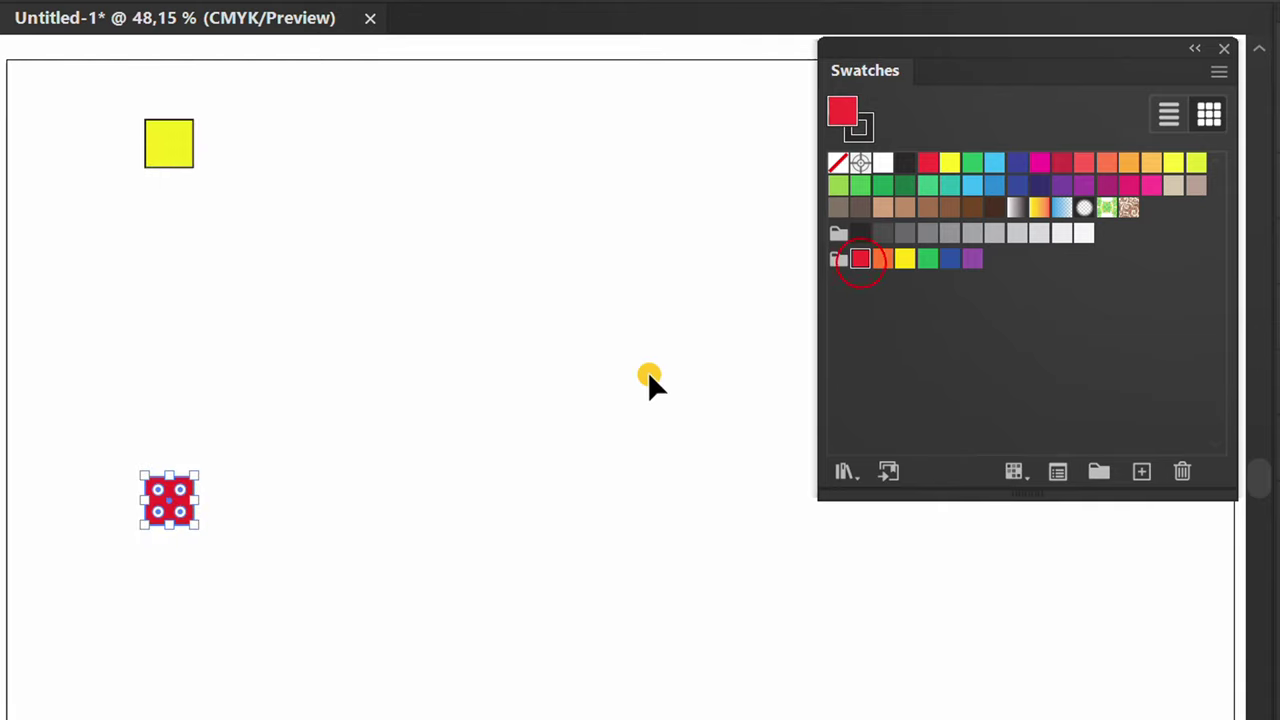
left_click(503, 453)
Step: Set the stroke of both the yellow and red squares to none
left_click_drag(231, 78, 100, 548)
key("x")
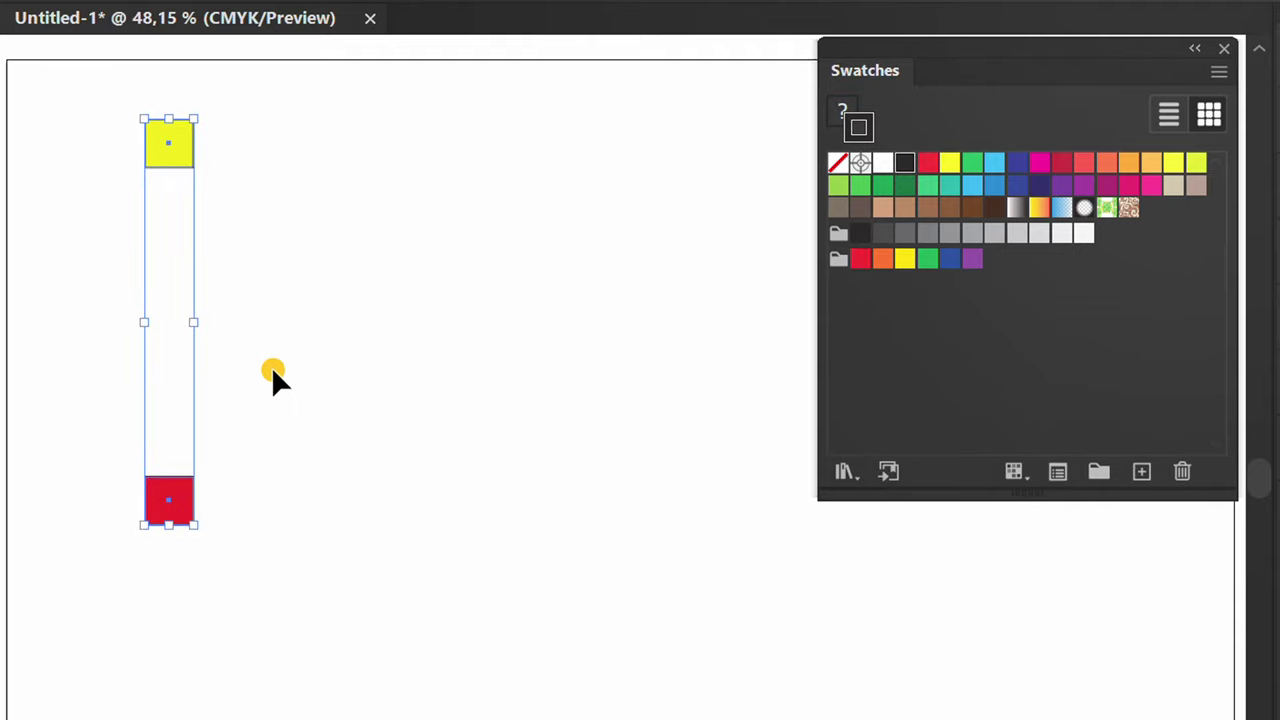
key("slash")
key("x")
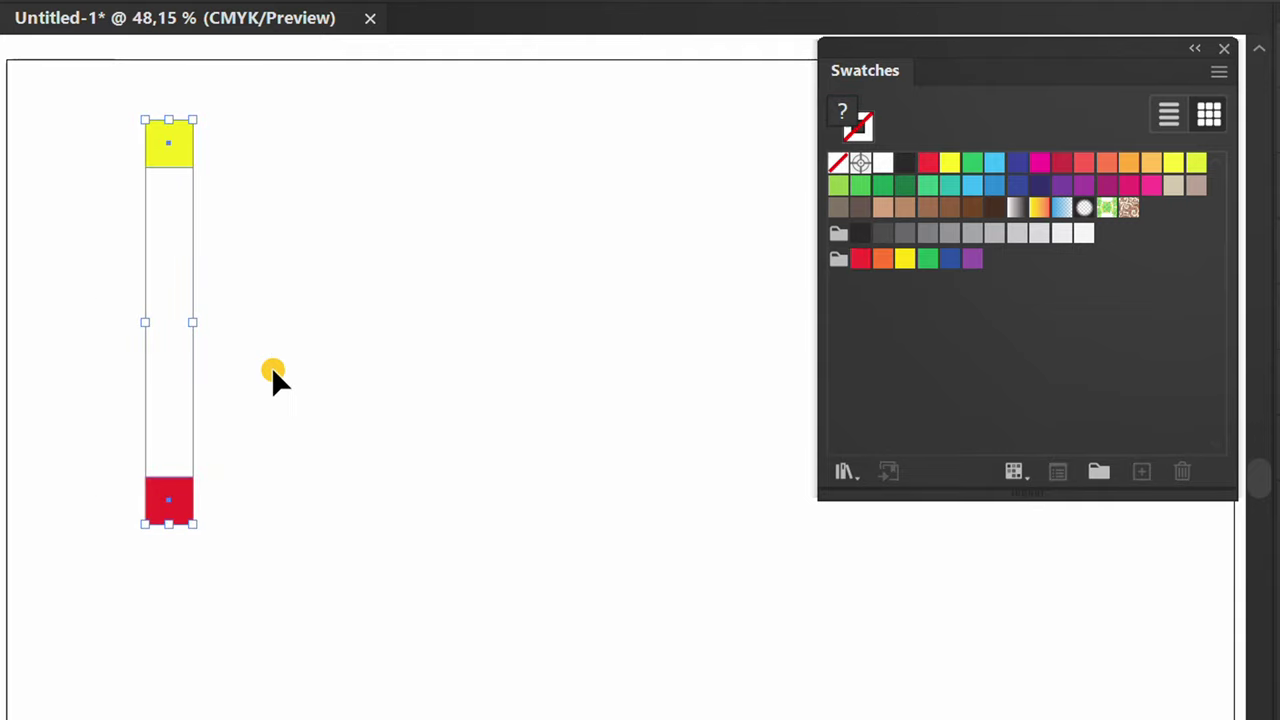
Step: Blend the yellow square into the red one with Ctrl+Alt+B
left_click(272, 368)
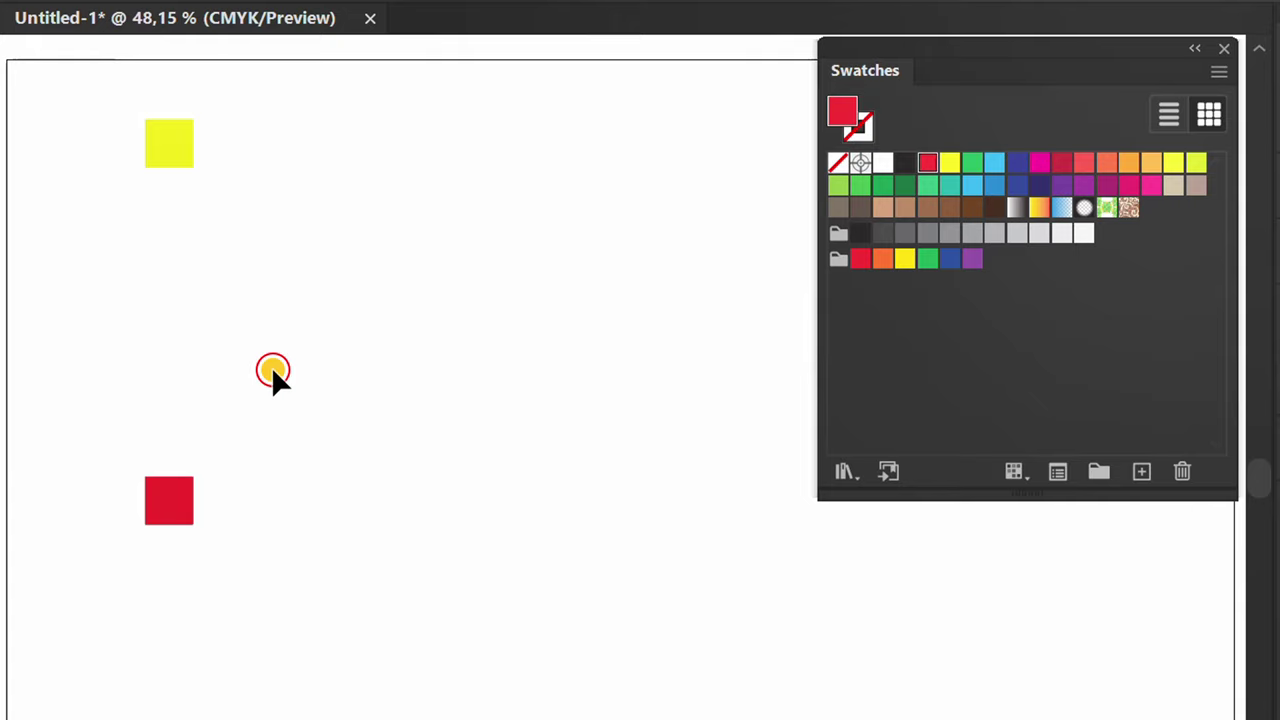
left_click_drag(191, 292, 112, 567)
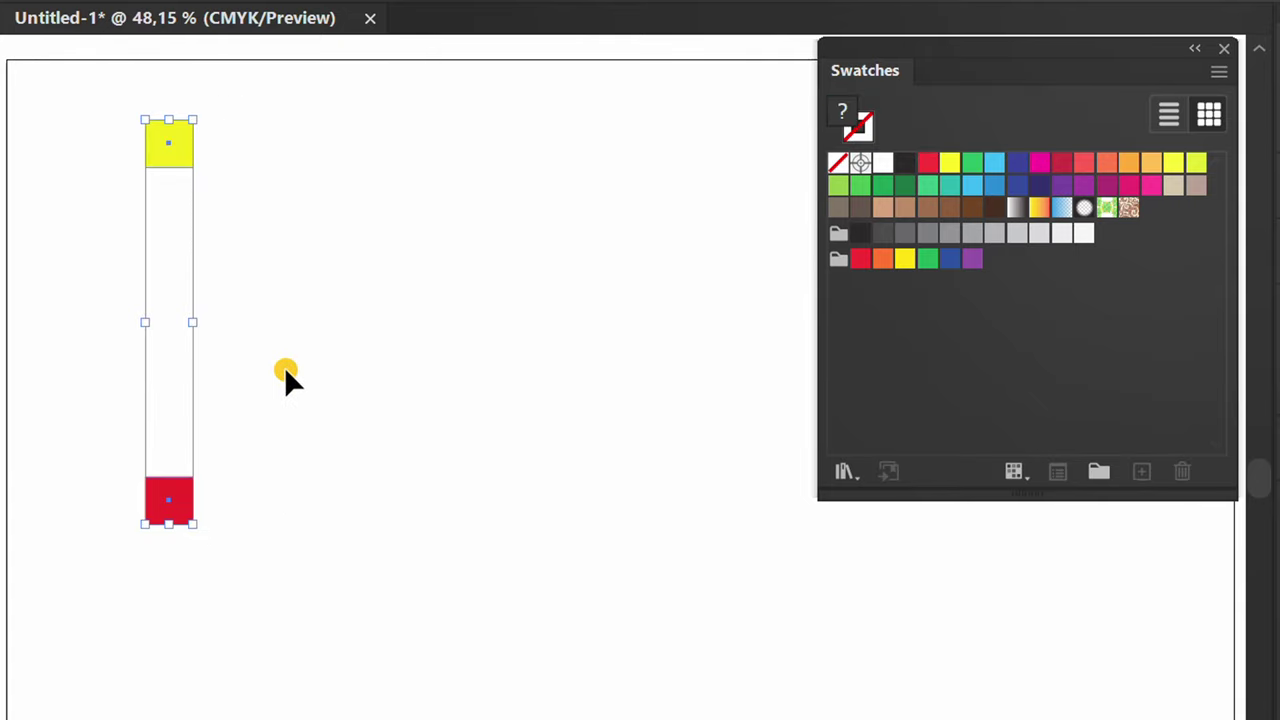
key("ctrl+alt+b")
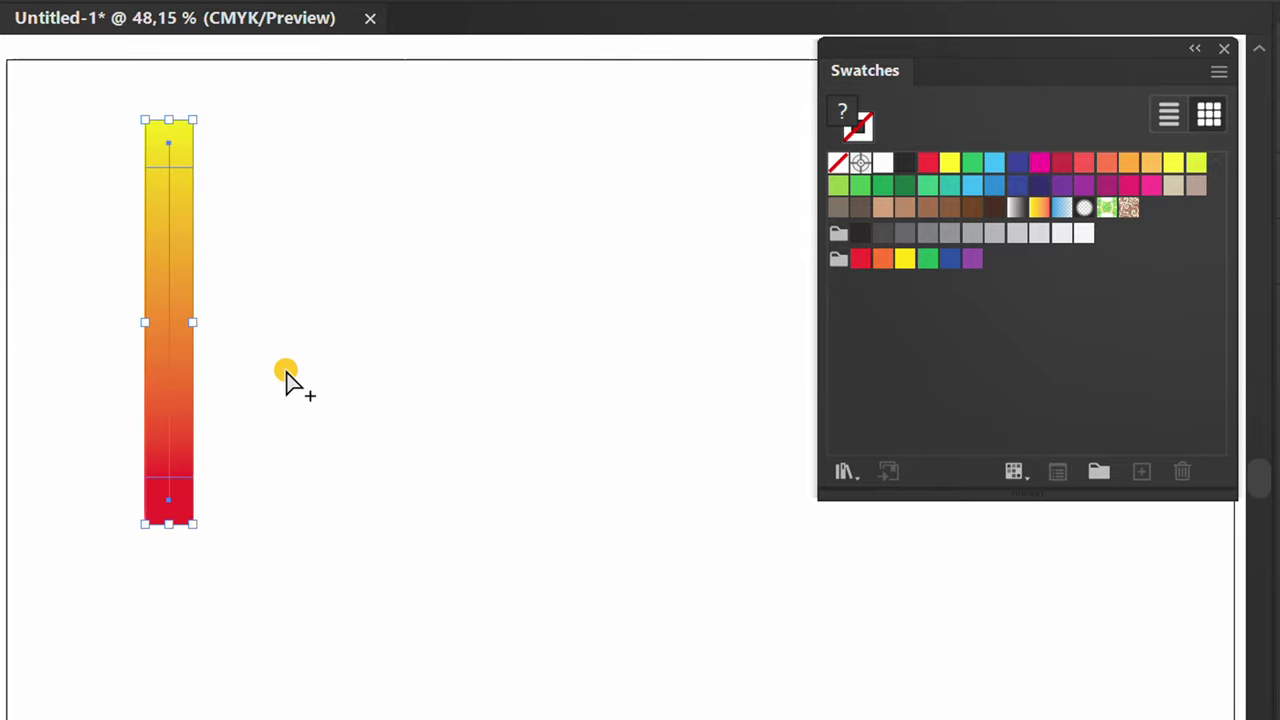
Step: Set the blend options to 5 Specified Steps with Align to Path orientation
left_click(1220, 54)
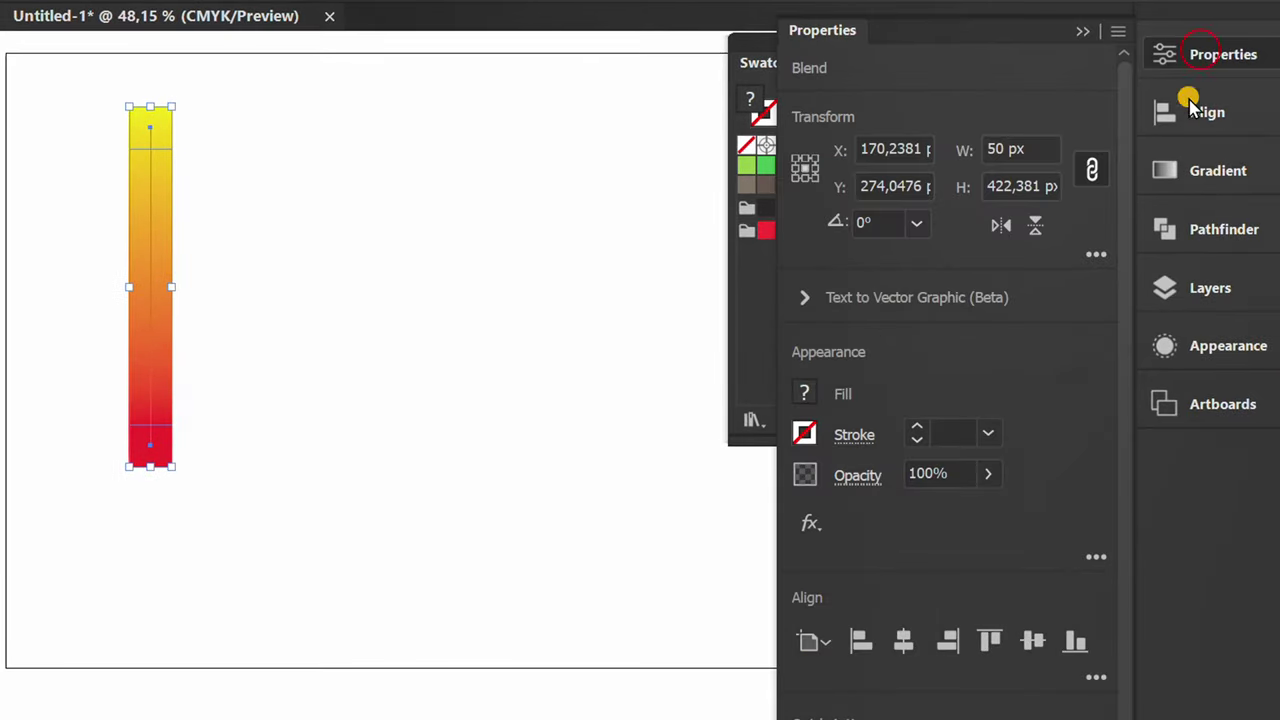
scroll(1120, 240, "down", 3)
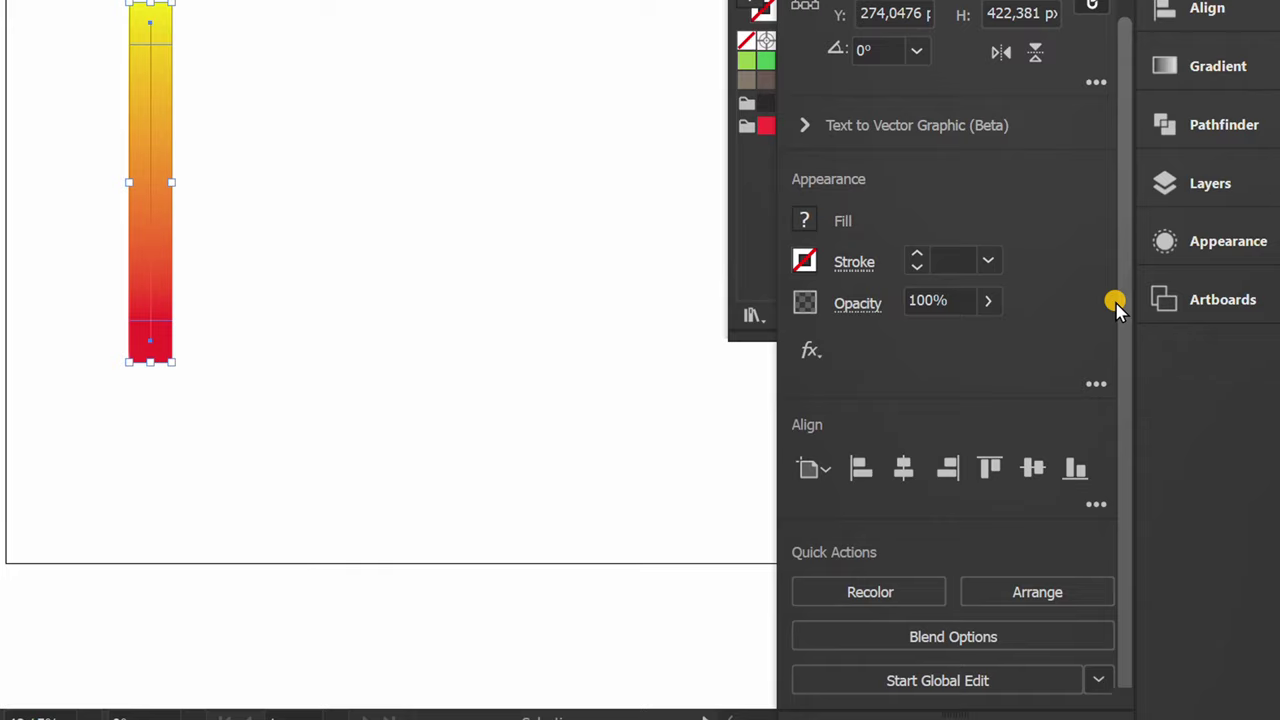
left_click(943, 625)
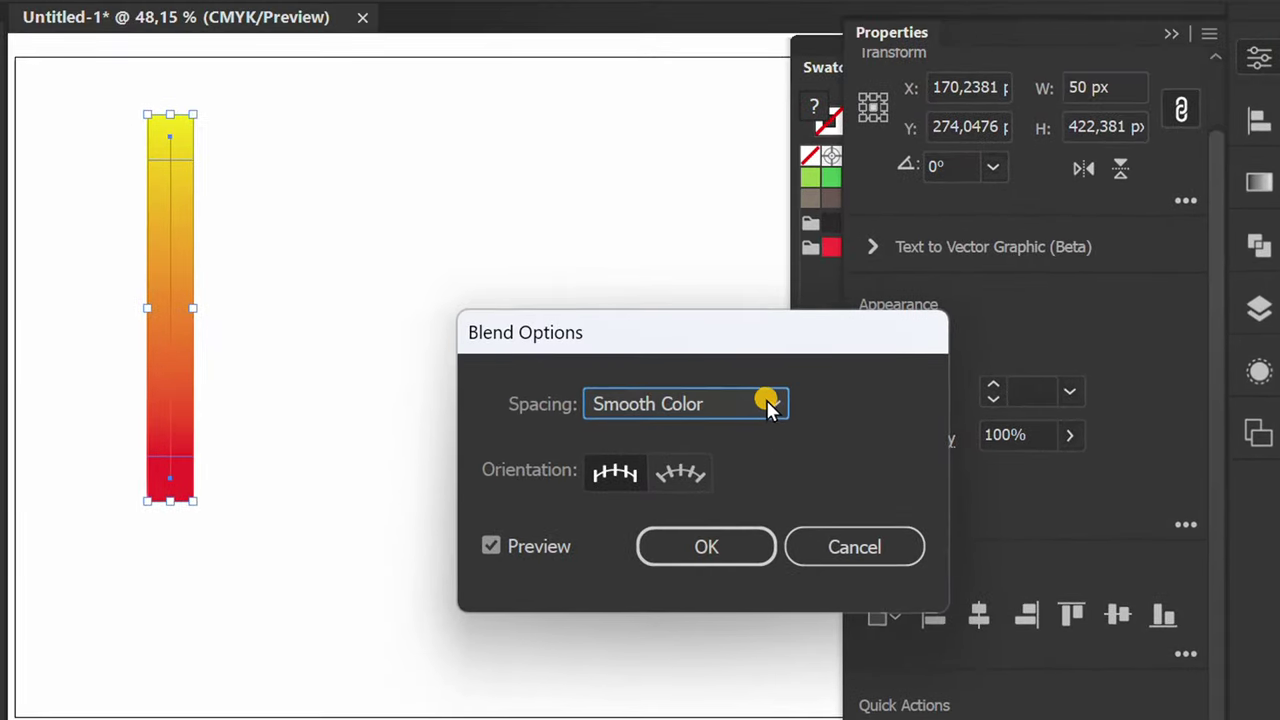
left_click(766, 403)
left_click(729, 468)
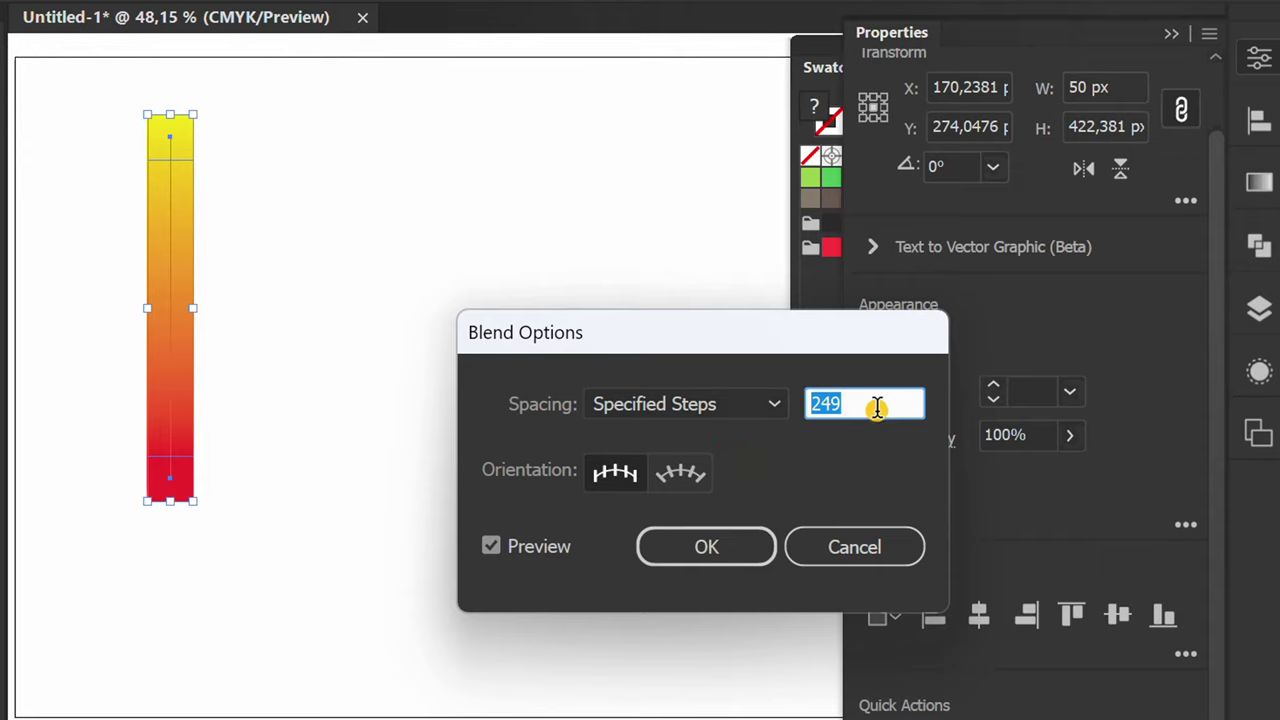
type("3")
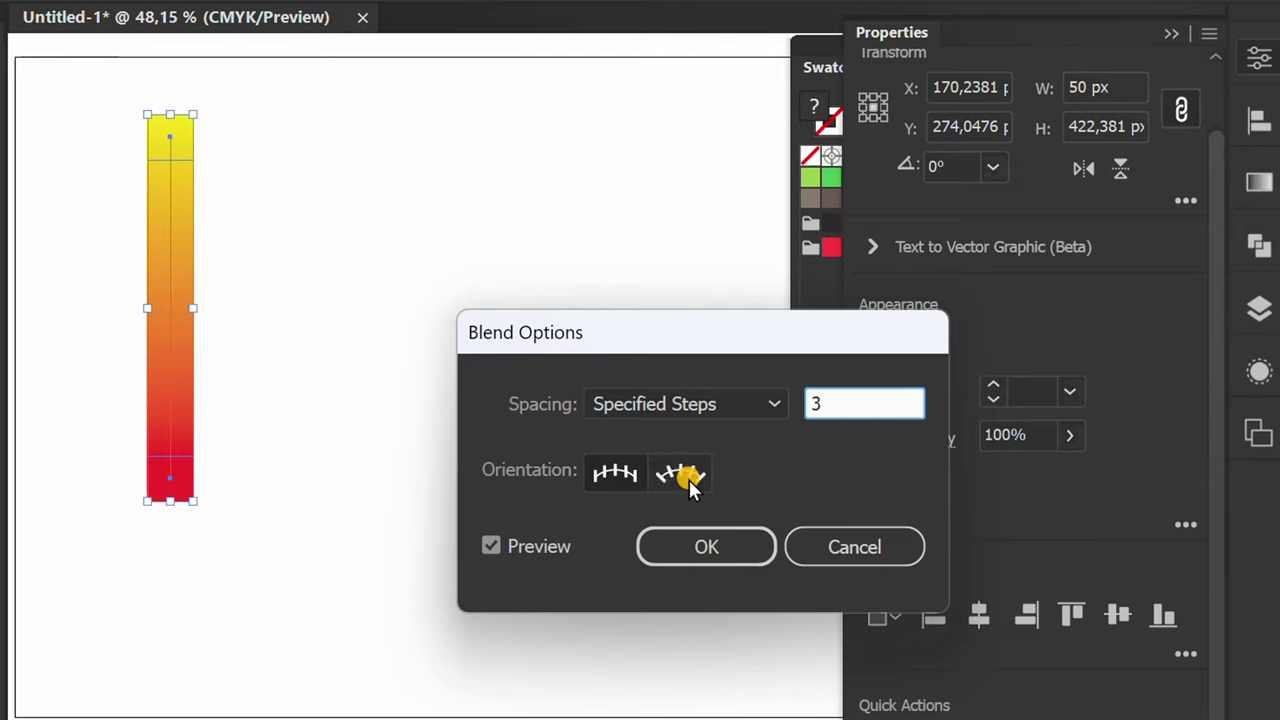
left_click(680, 473)
left_click(860, 403)
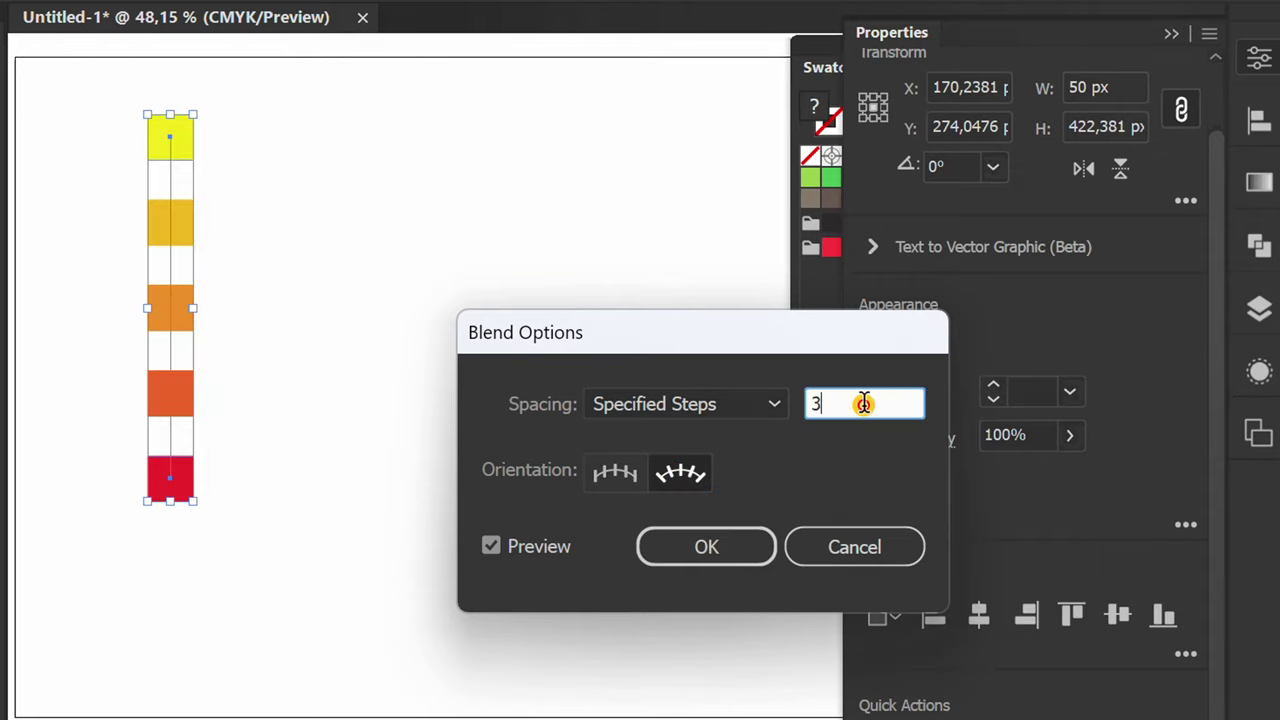
key("Up")
key("Up")
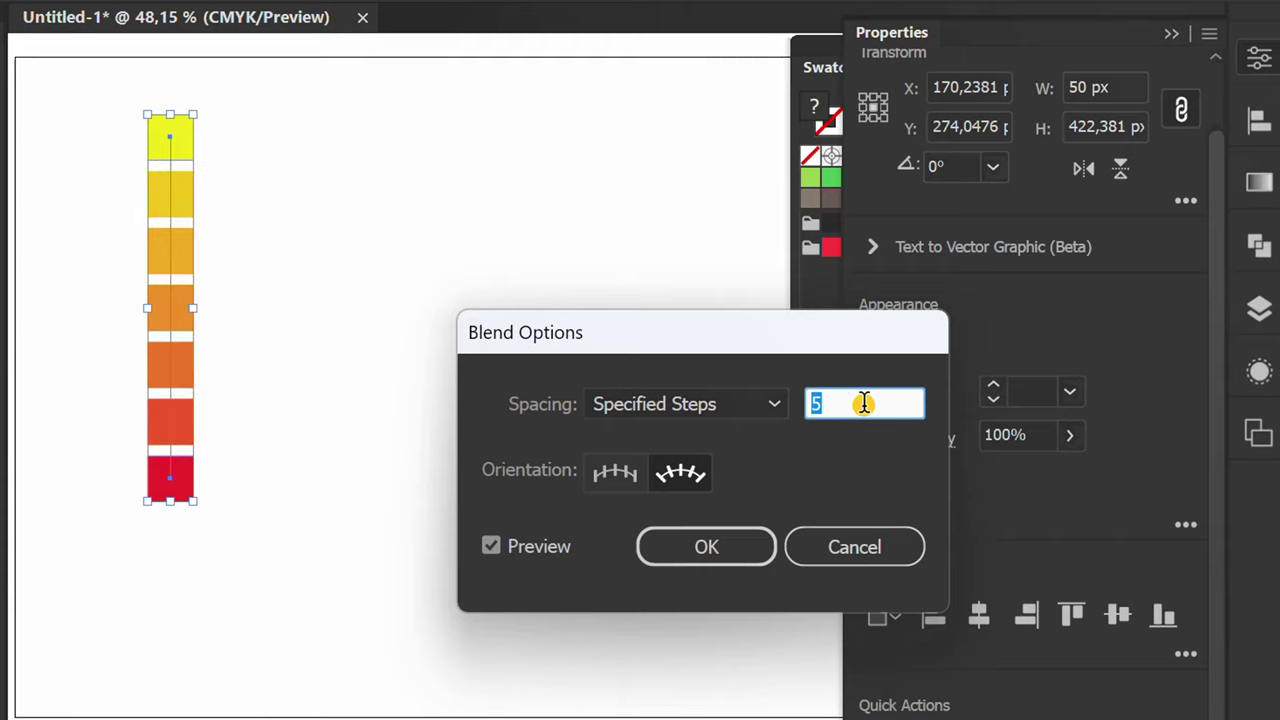
left_click(702, 541)
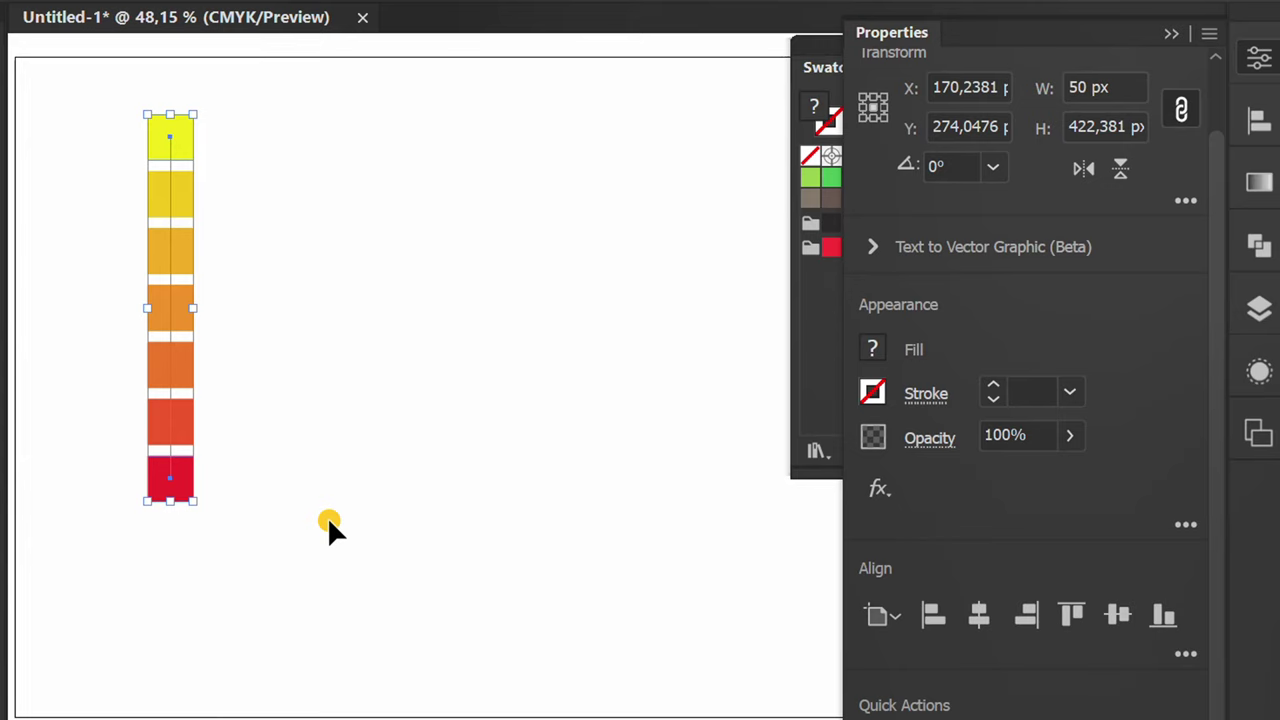
Step: Copy the blend column to the right and repeat it with Ctrl+D to add more columns
left_click(1171, 33)
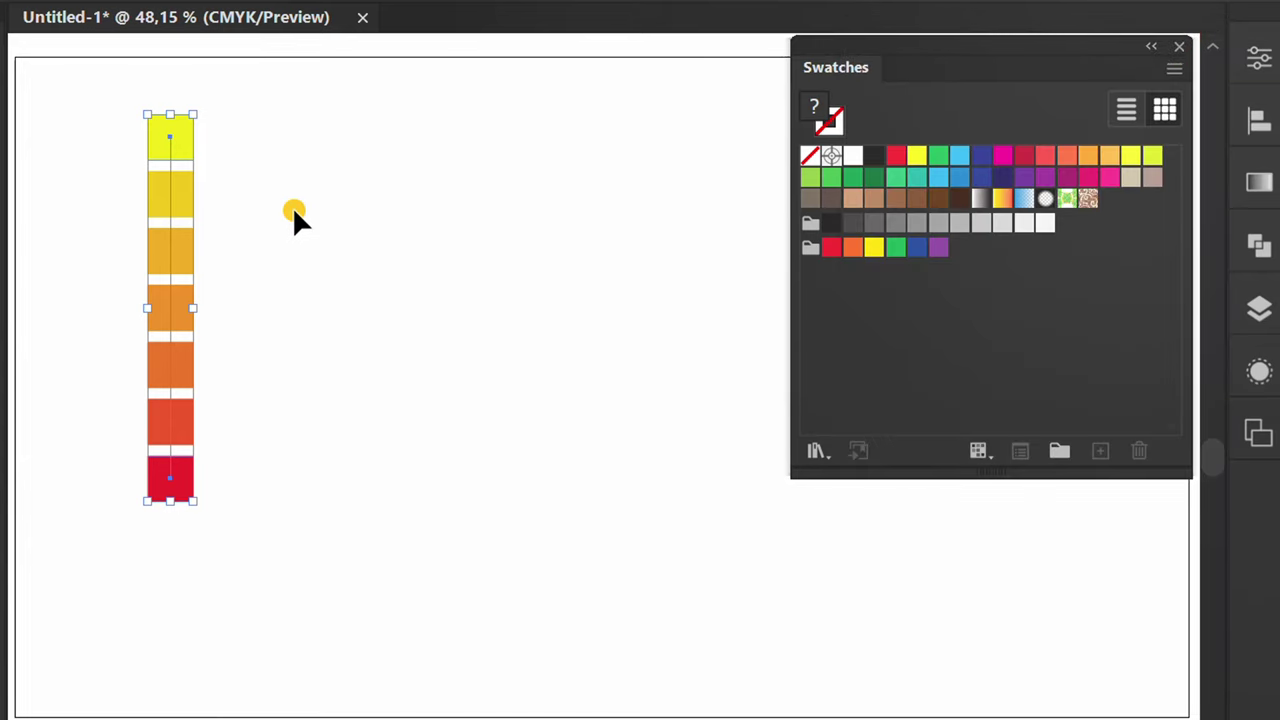
left_click_drag(296, 191, 248, 320)
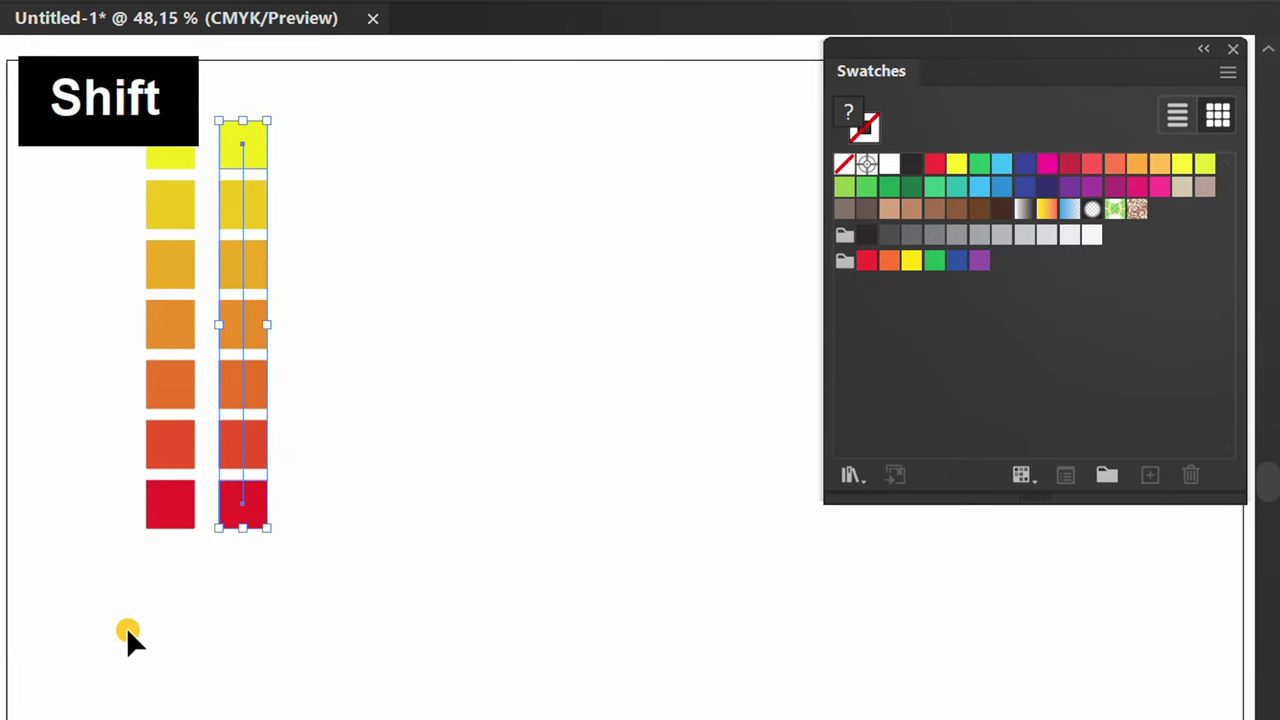
key("ctrl+d")
key("ctrl+d")
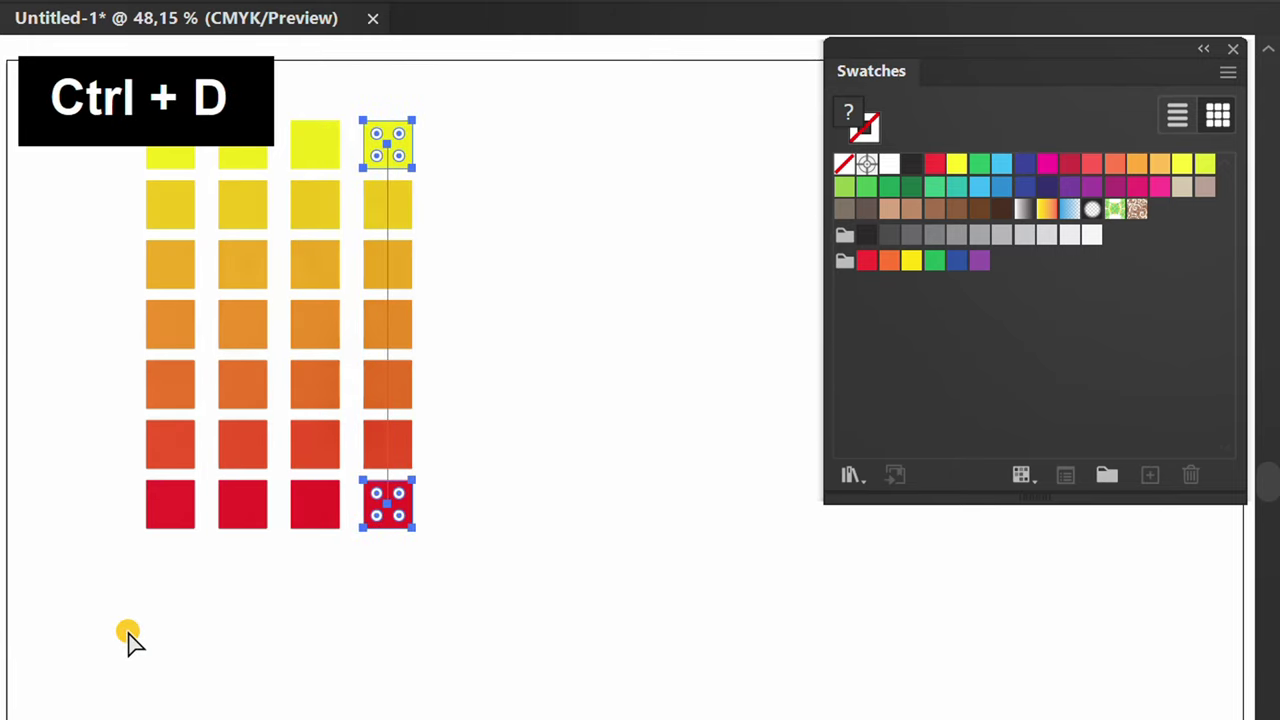
key("ctrl+d")
left_click(203, 650)
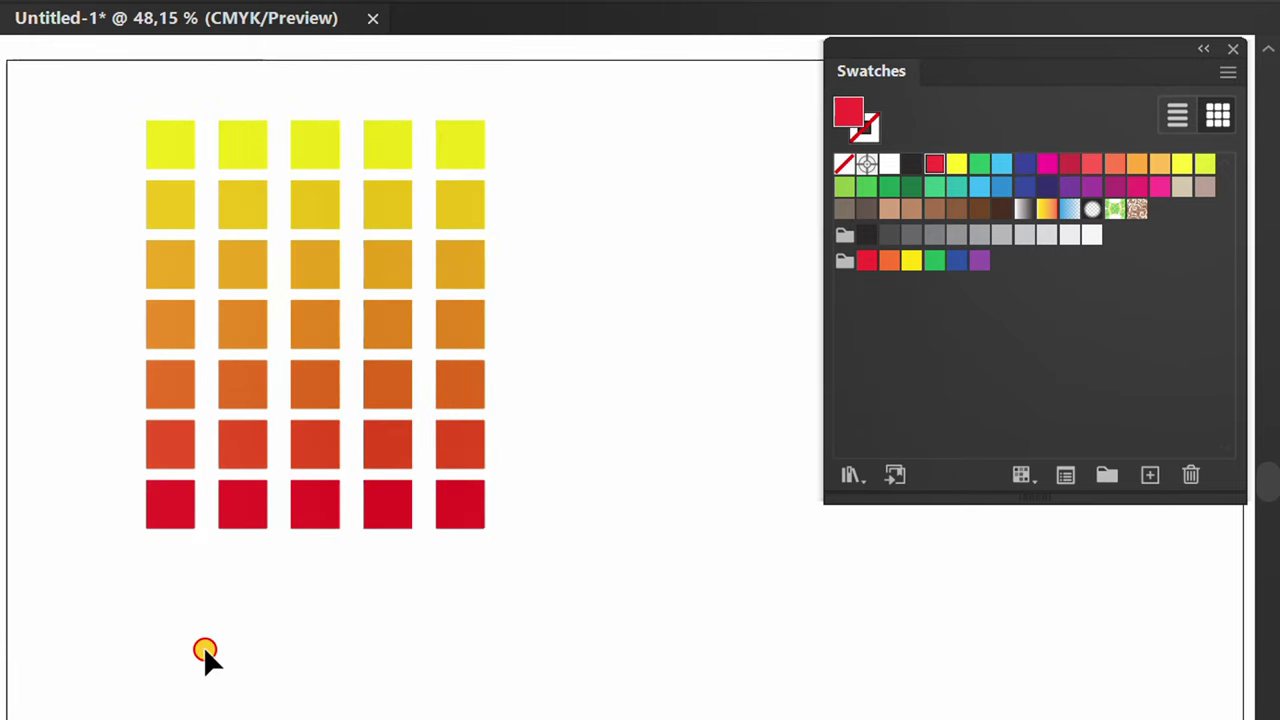
Step: Recolour the second column so its blend runs from red to purple
double_click(250, 146)
left_click(250, 146)
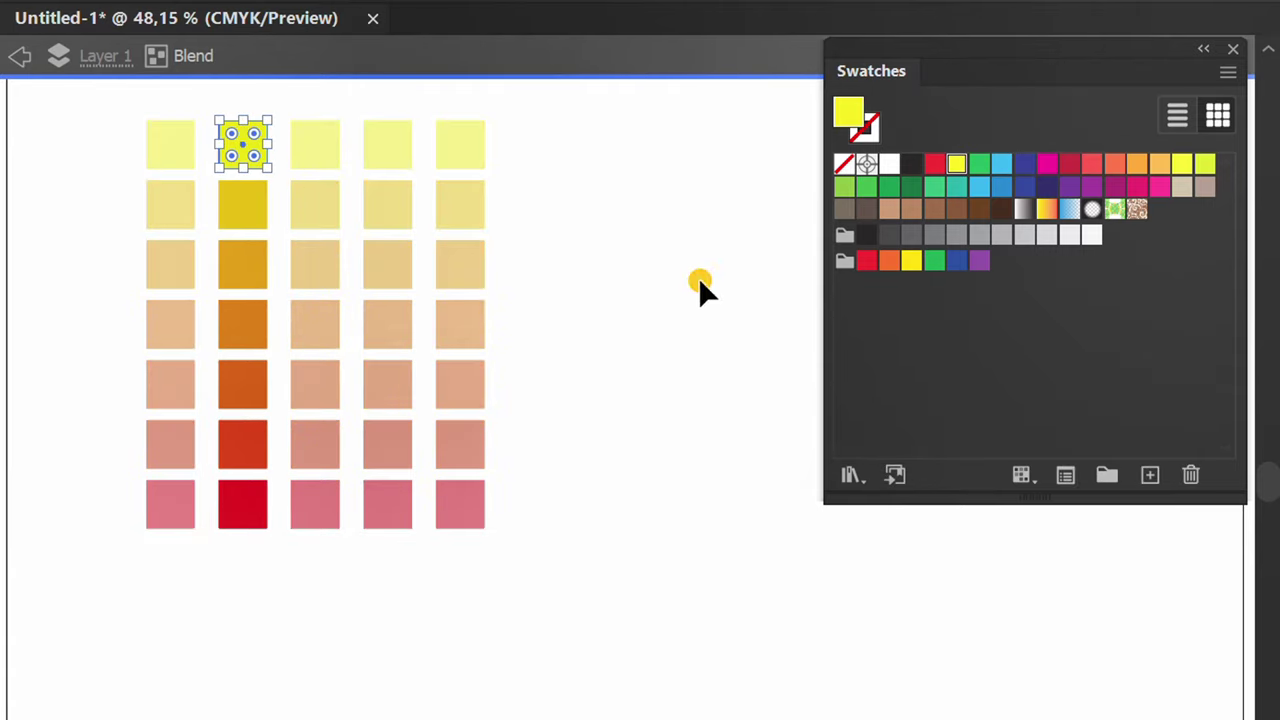
left_click(934, 163)
left_click(634, 307)
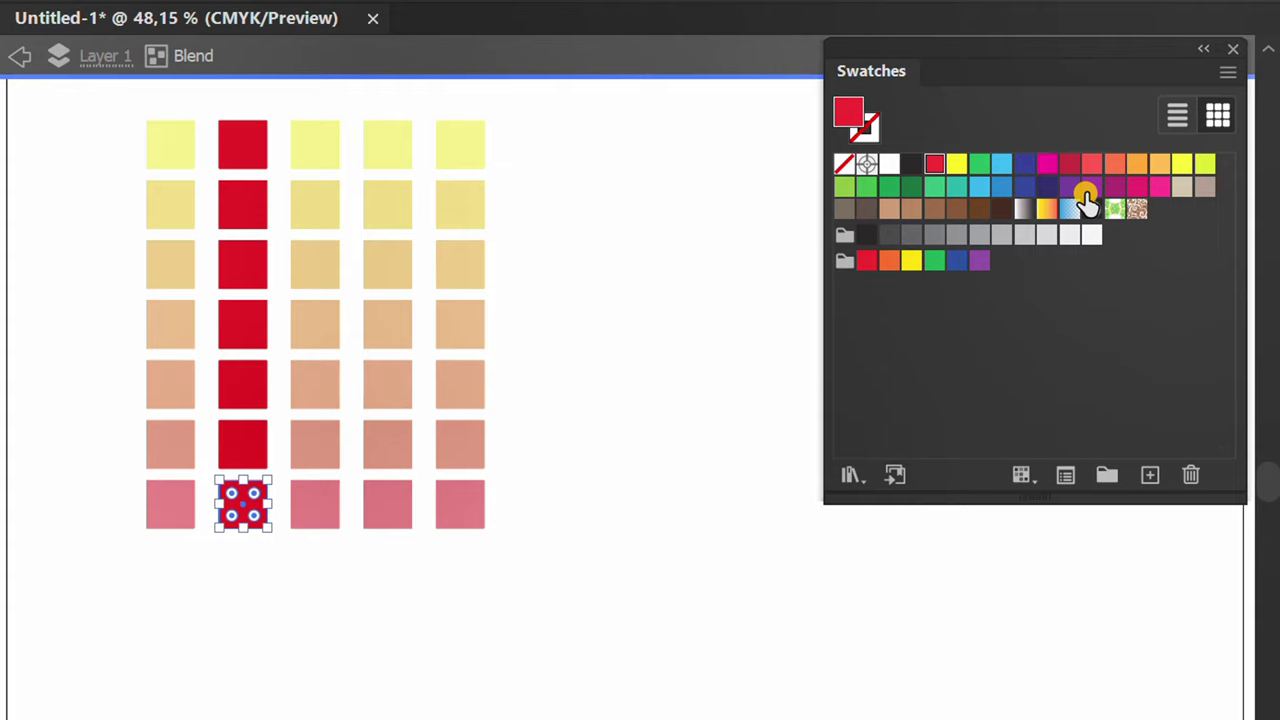
left_click(342, 622)
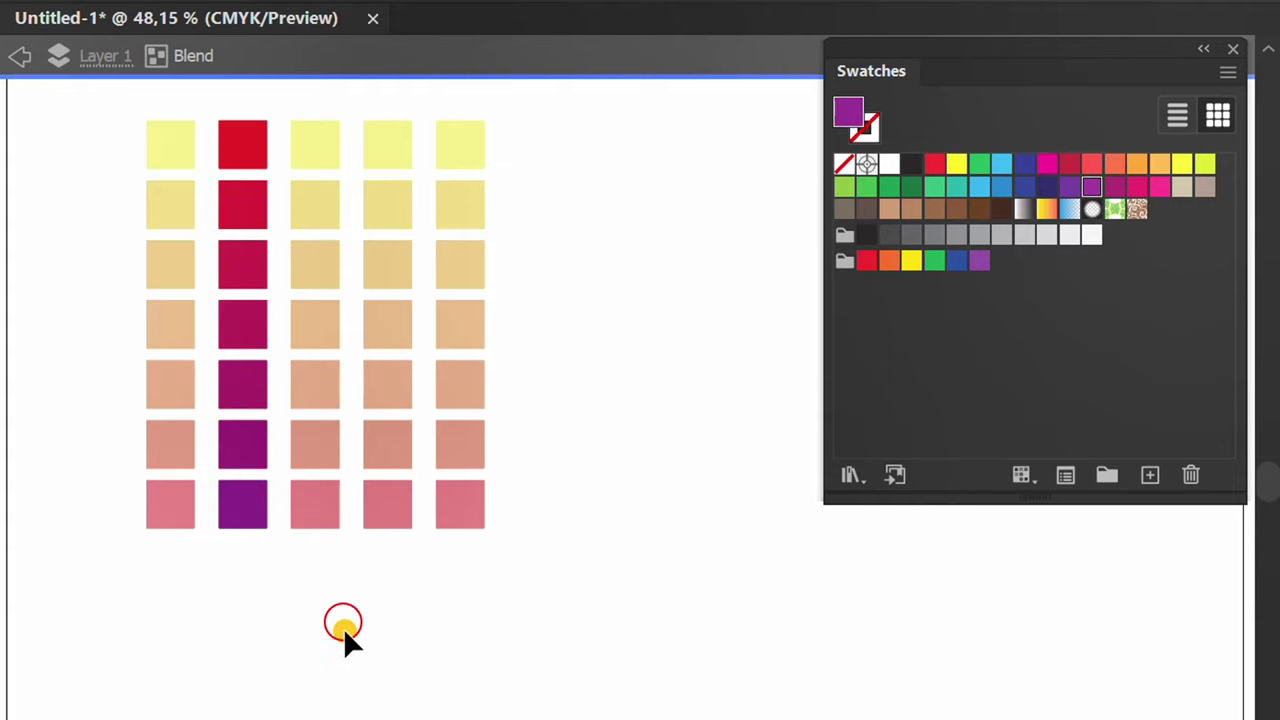
left_click(21, 56)
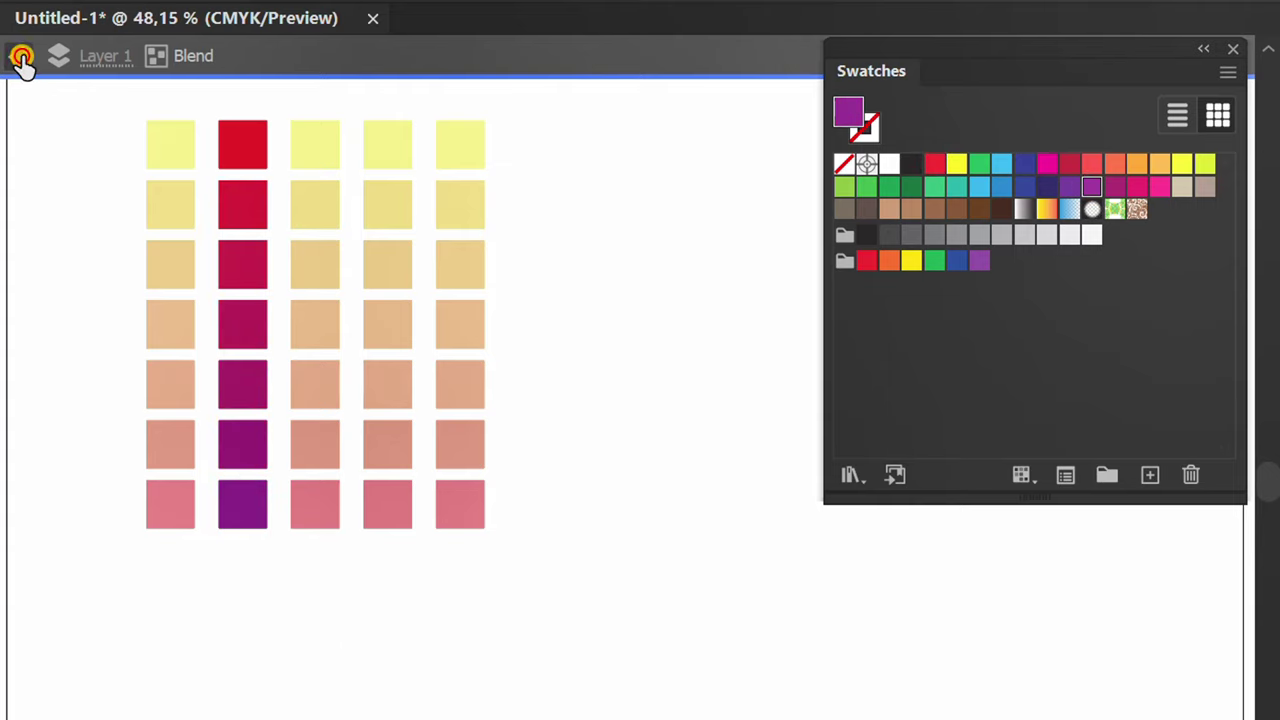
left_click(22, 57)
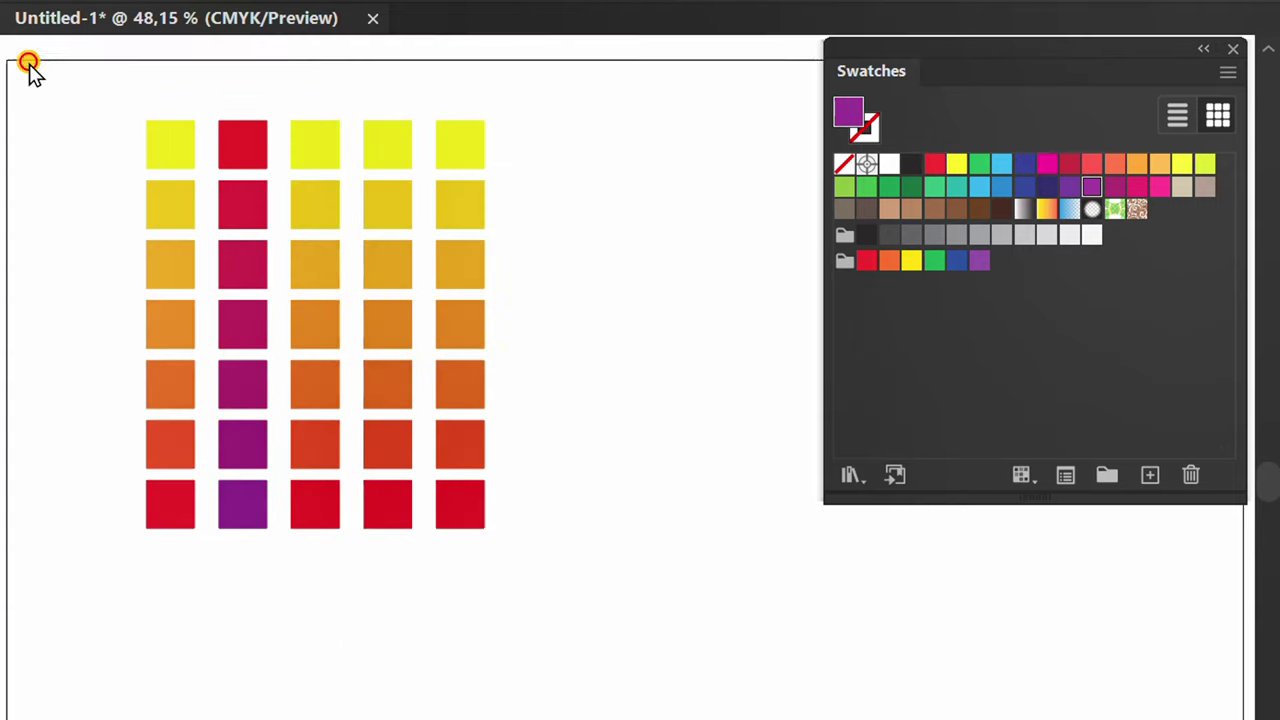
Step: Make the third column's bottom square green for a yellow-to-green blend
double_click(329, 149)
left_click(328, 512)
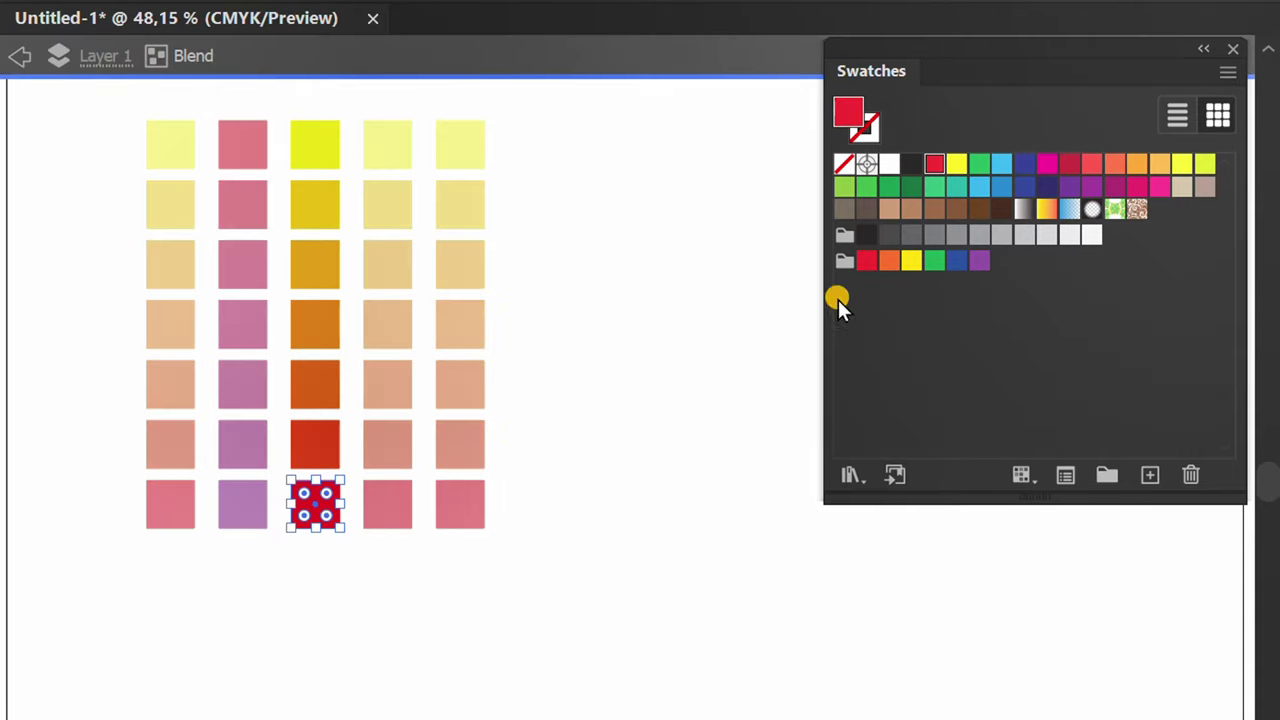
left_click(890, 187)
left_click(370, 629)
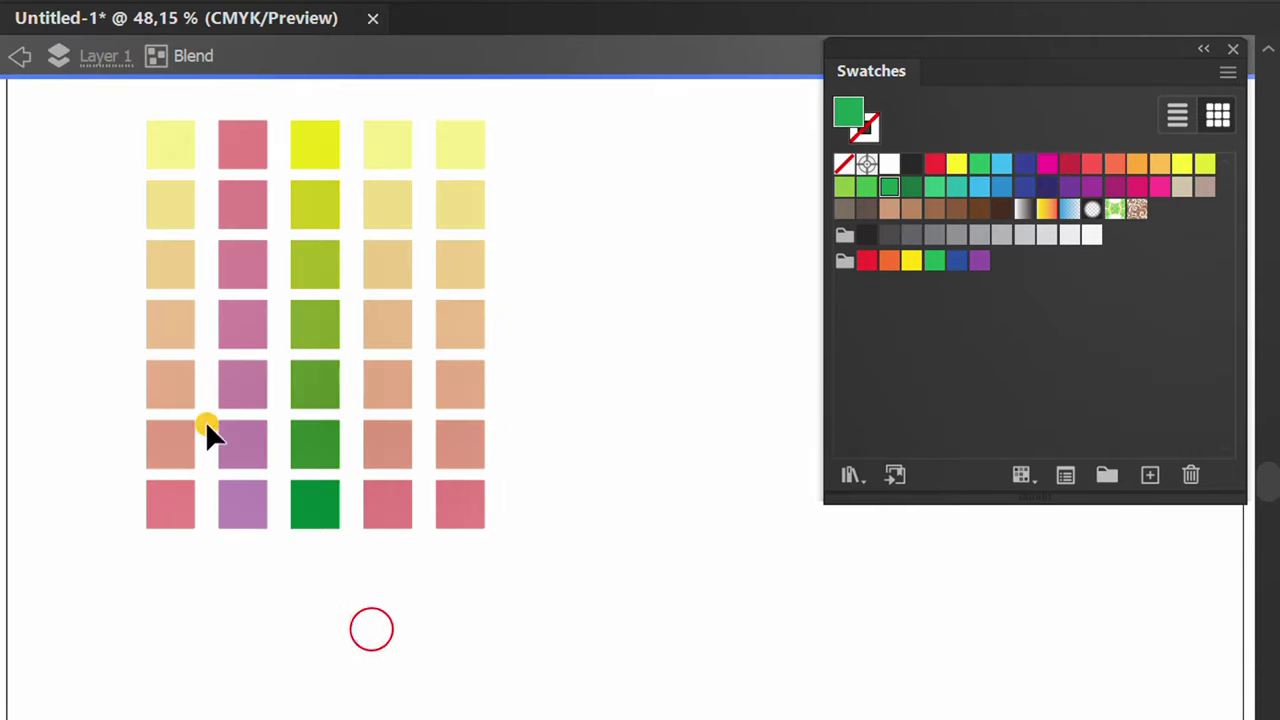
left_click(19, 58)
Step: Recolour the fourth column to run from green at the top to blue at the bottom
double_click(397, 152)
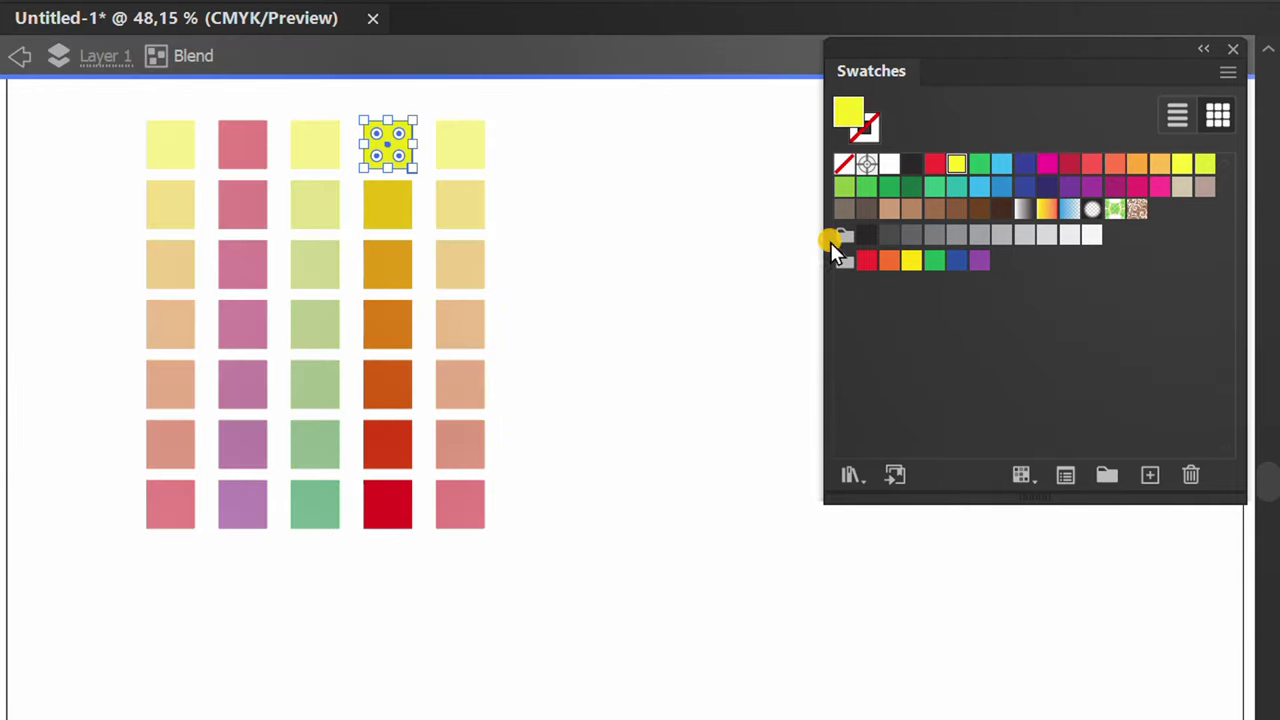
left_click(866, 187)
left_click(400, 510)
left_click(1001, 163)
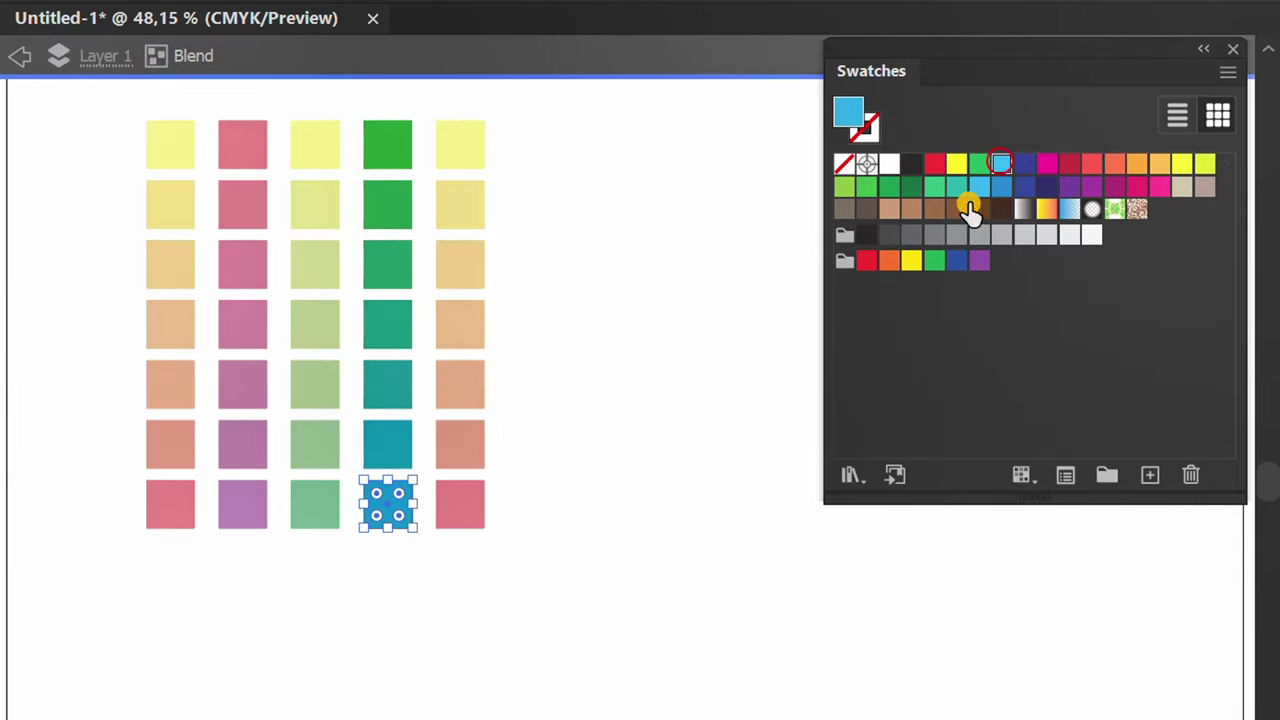
left_click(446, 659)
left_click(22, 60)
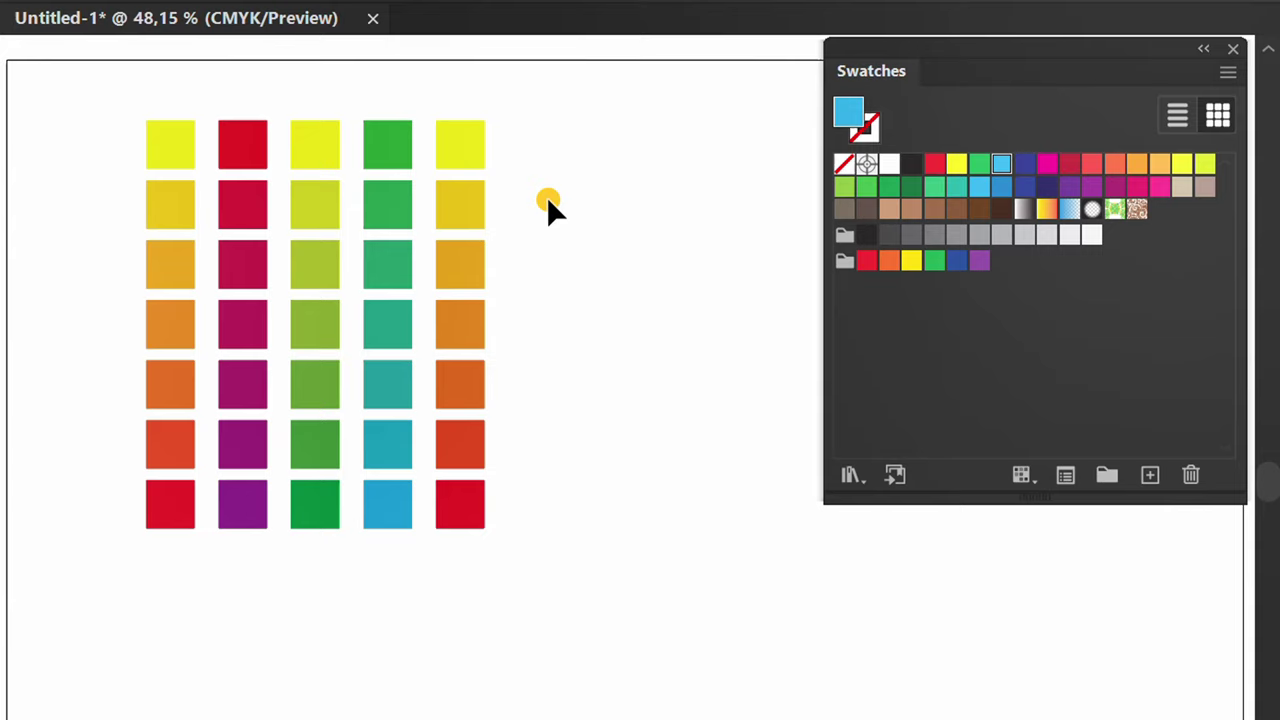
Step: Recolour the fifth column to run from blue at the top to purple at the bottom
double_click(470, 152)
left_click(1001, 163)
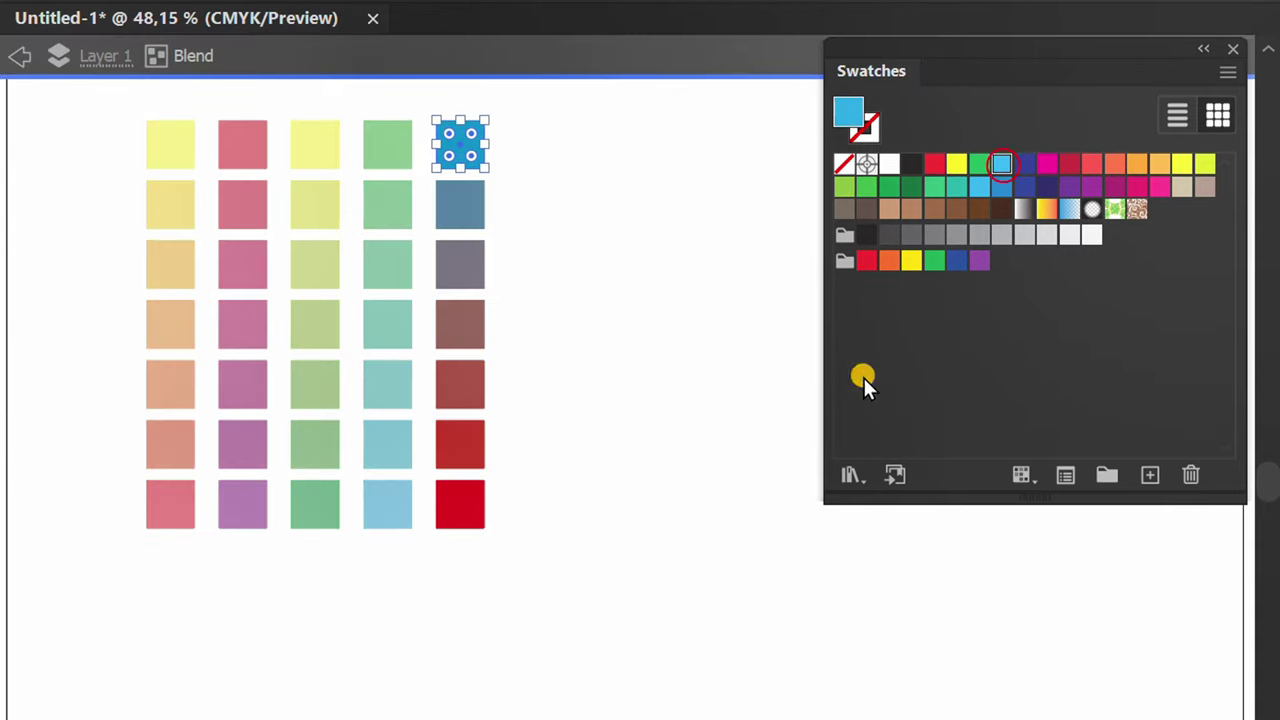
left_click(617, 571)
left_click(466, 511)
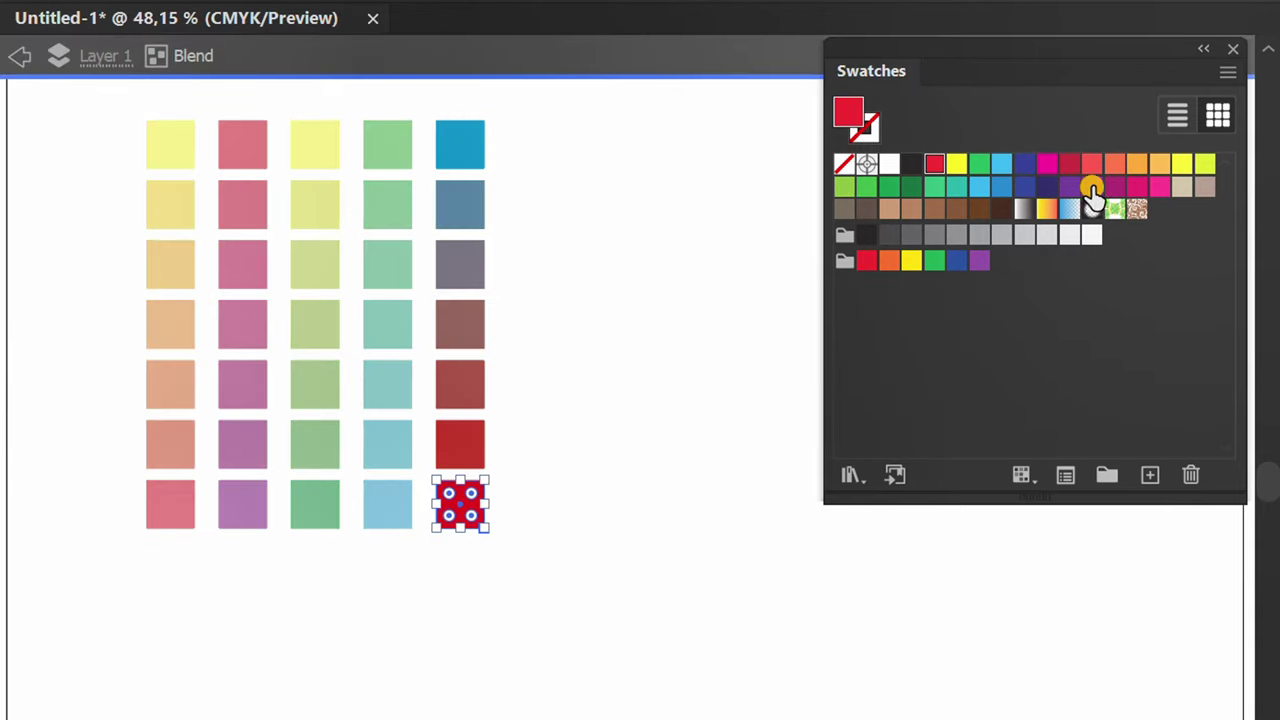
left_click(1052, 190)
left_click(1069, 189)
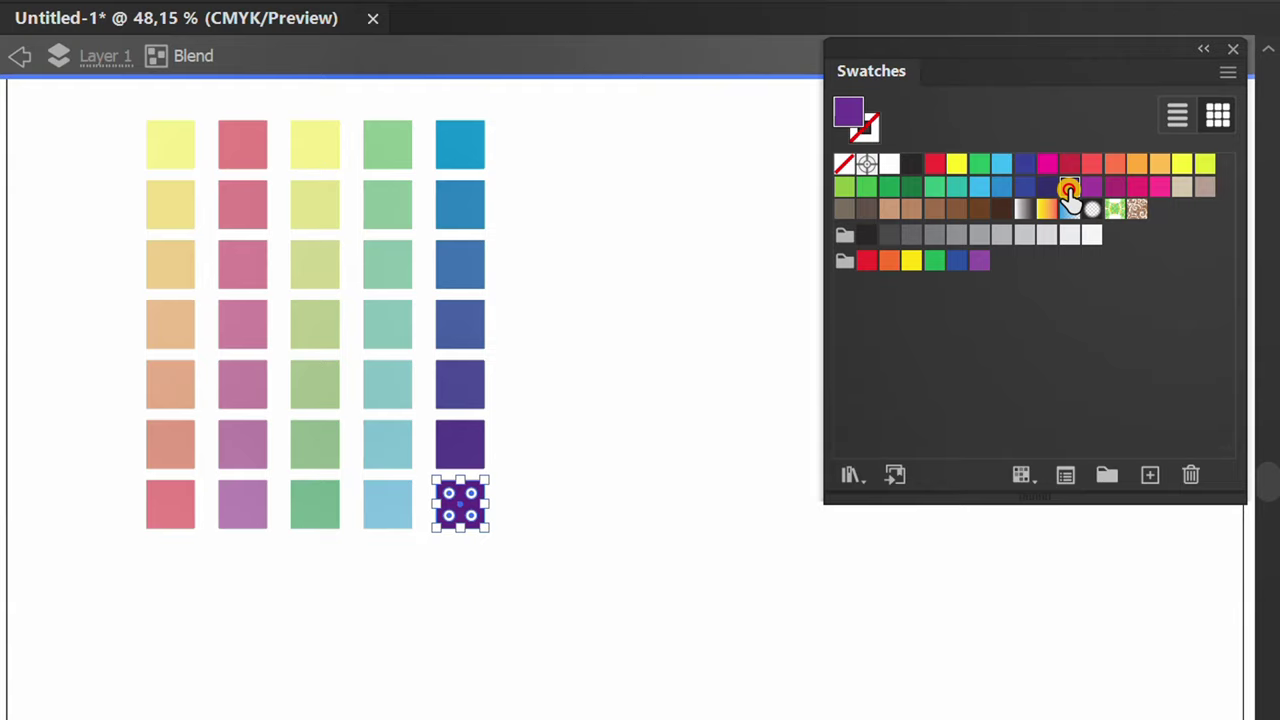
left_click(480, 641)
left_click(20, 56)
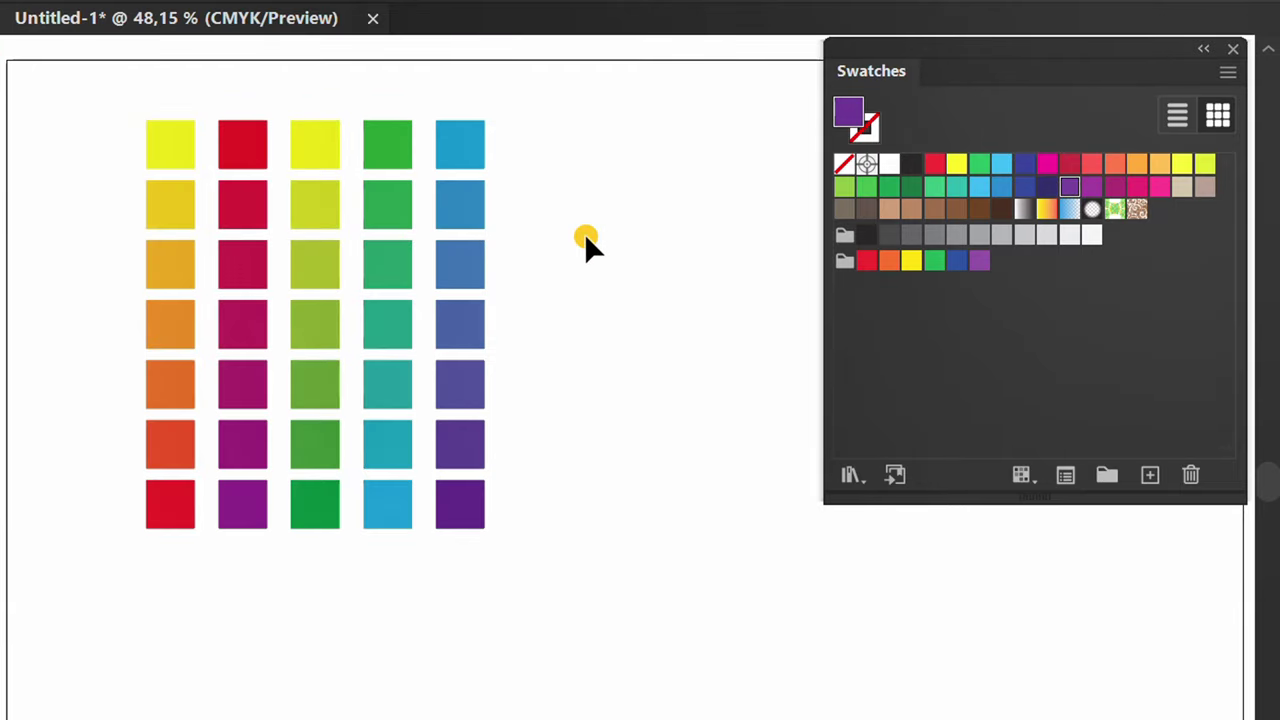
Step: Expand all five blend columns into separate squares with Object > Expand, keeping Object and Fill
left_click_drag(590, 95, 66, 558)
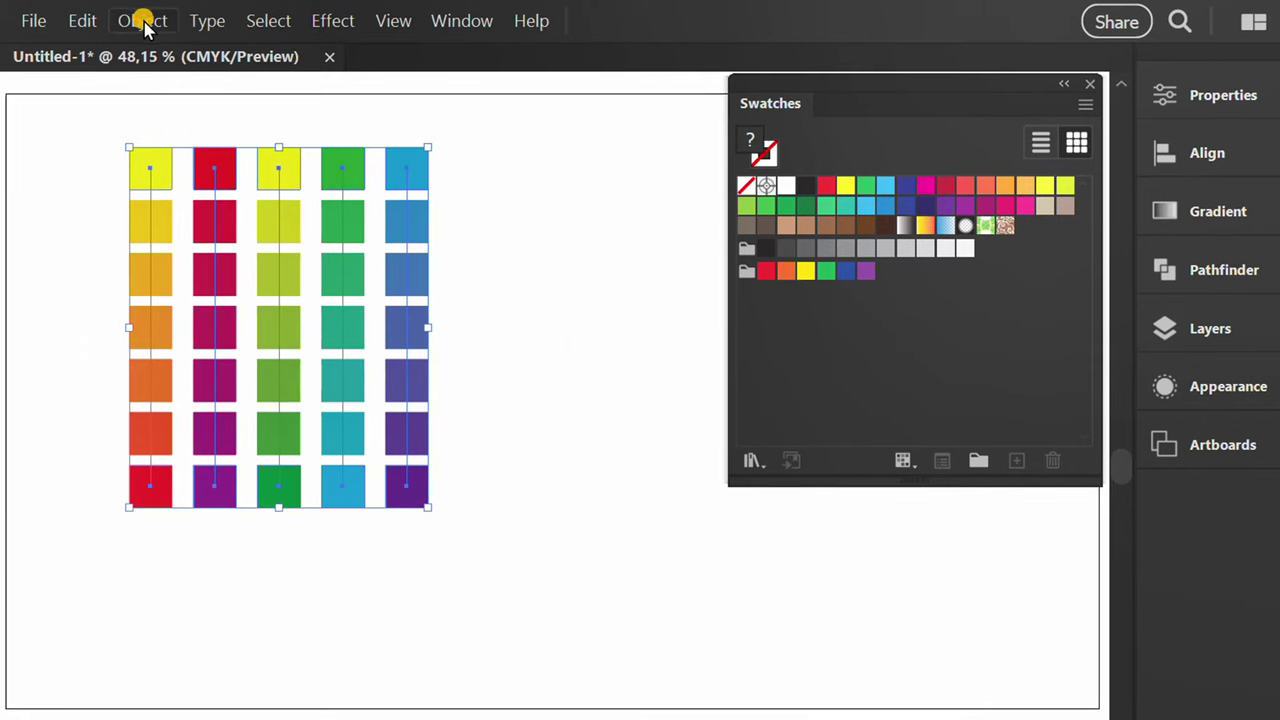
left_click(143, 22)
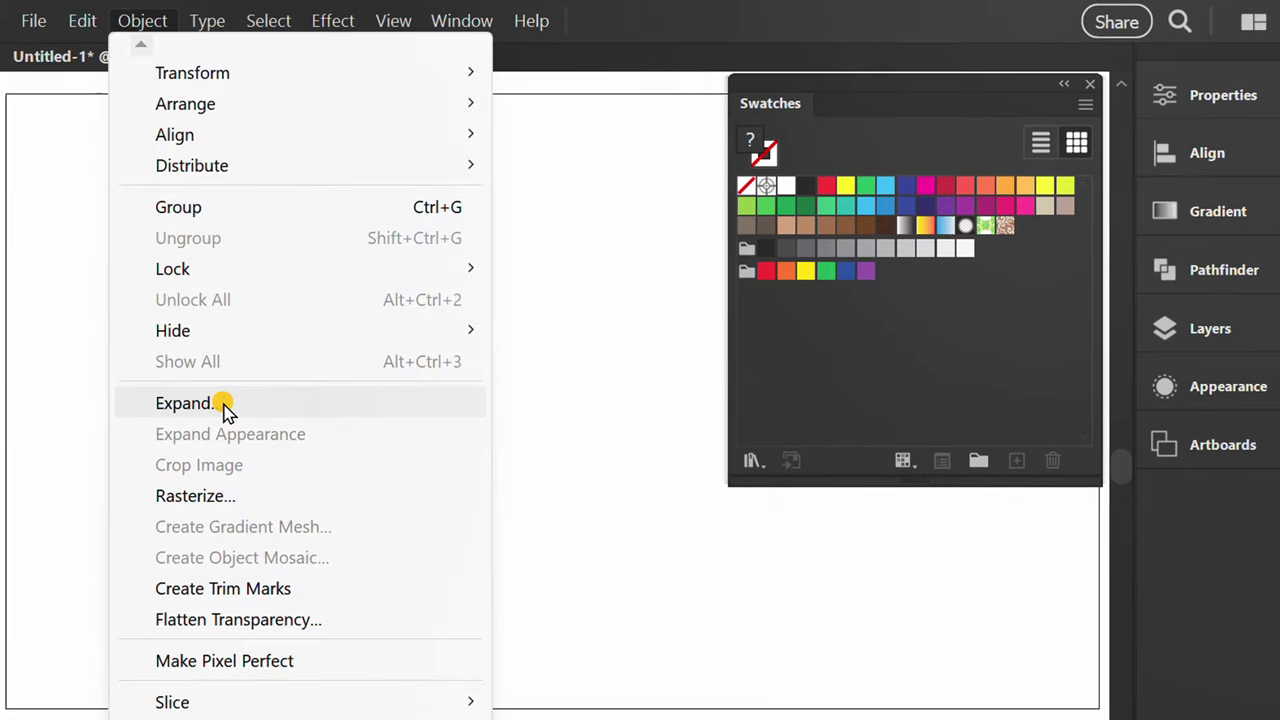
left_click(183, 403)
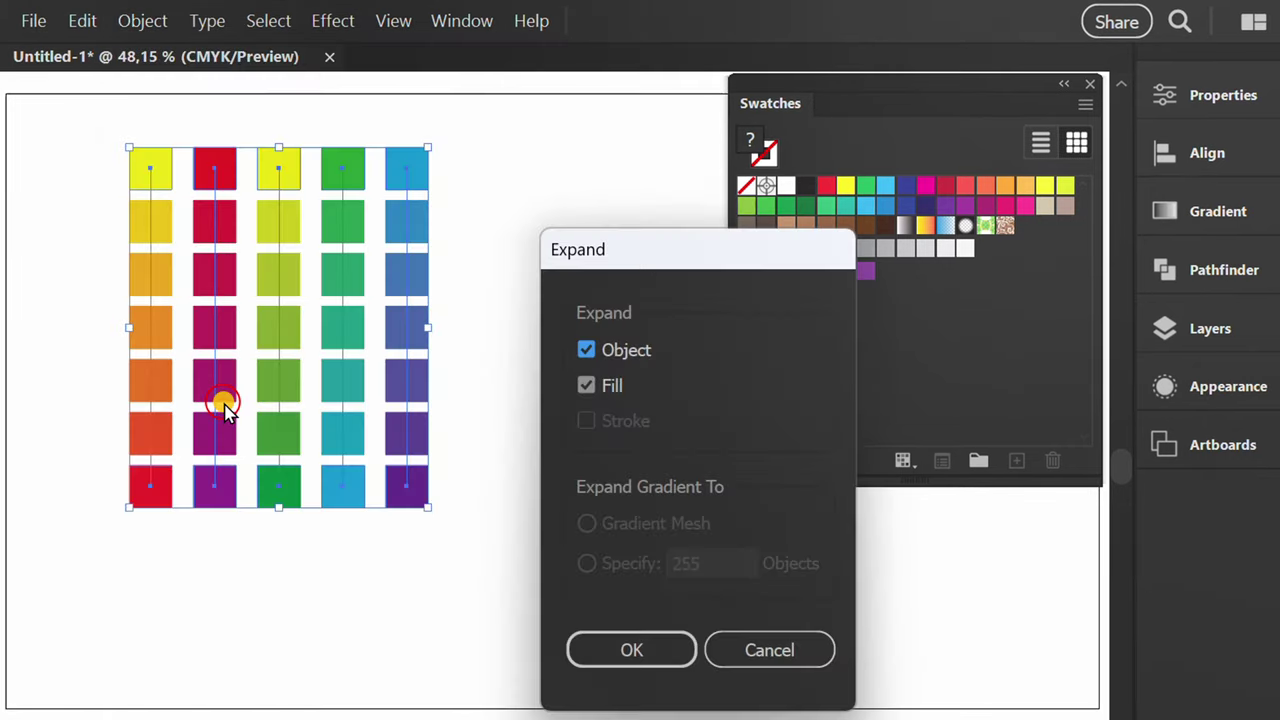
left_click(643, 651)
left_click(375, 598)
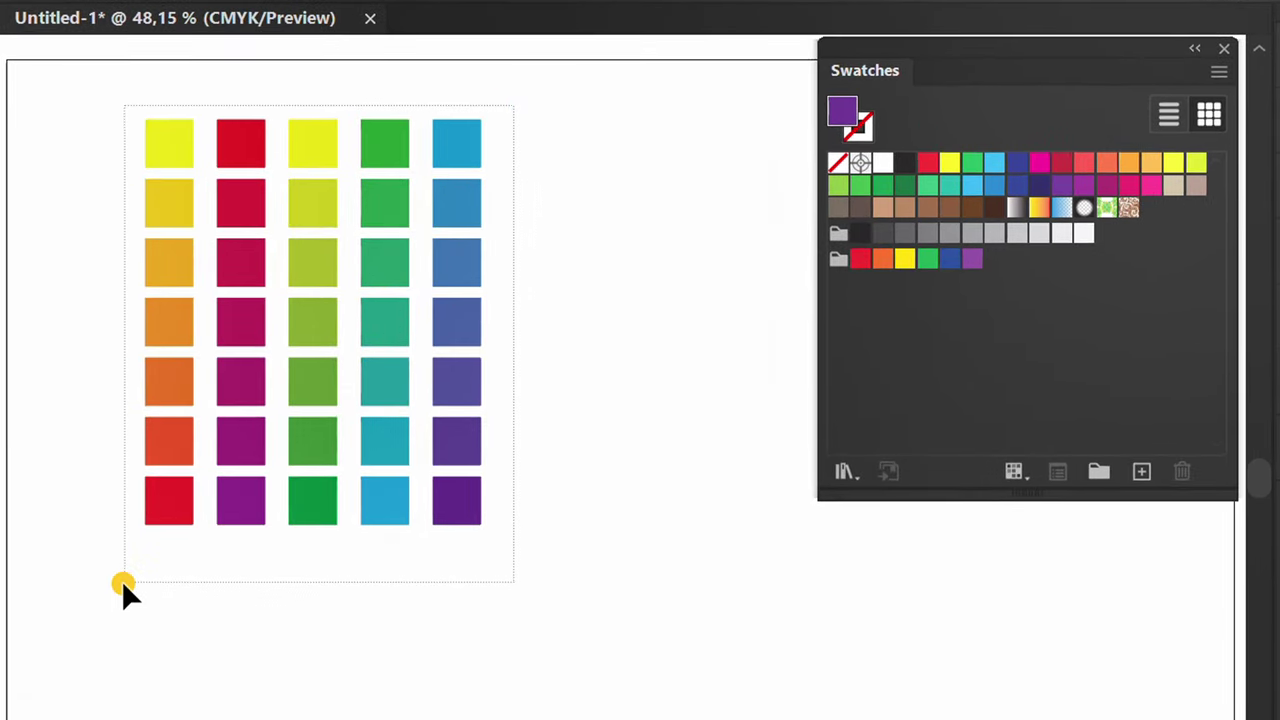
Step: Create a new colour group from every square in the grid
left_click_drag(122, 583, 123, 582)
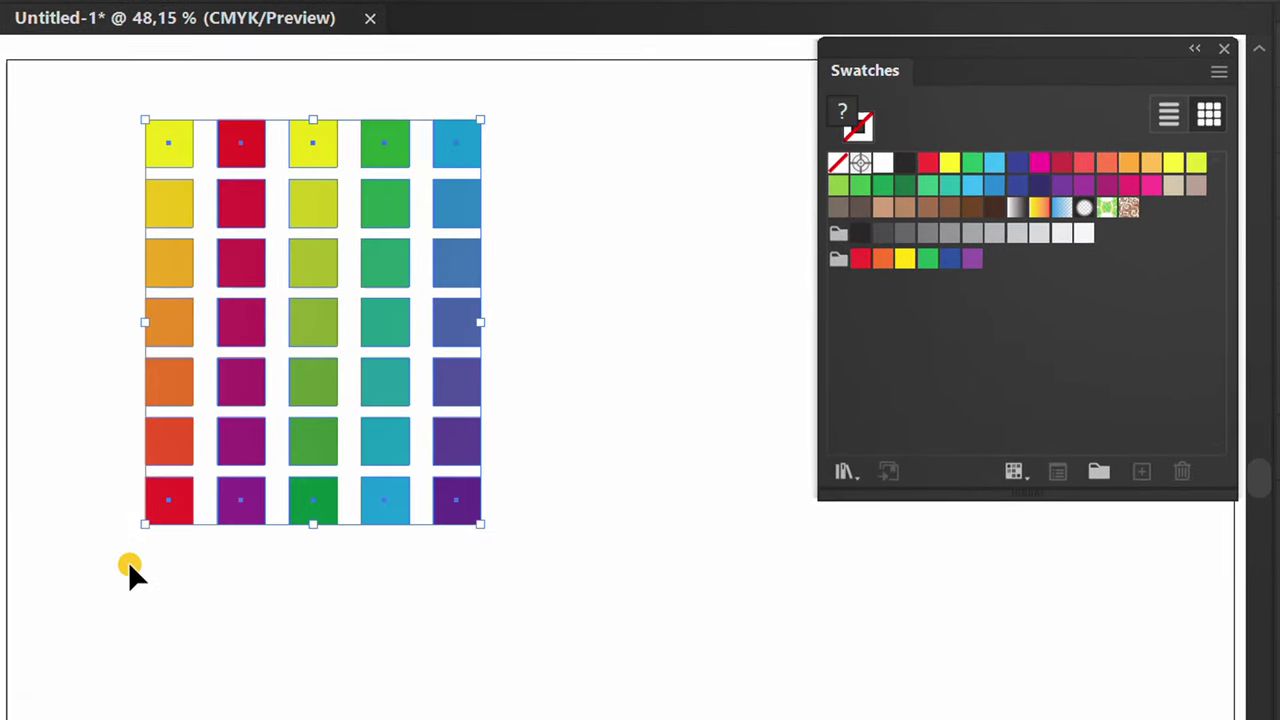
left_click(1099, 470)
left_click(773, 603)
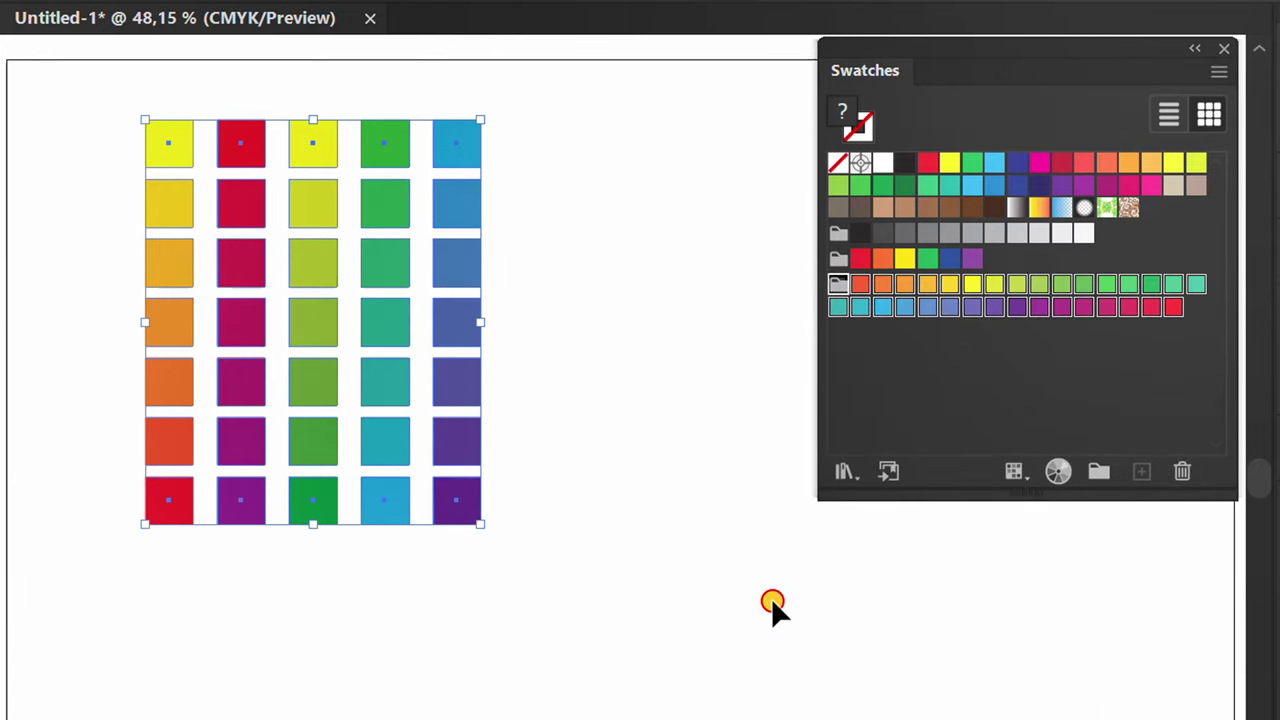
left_click(771, 597)
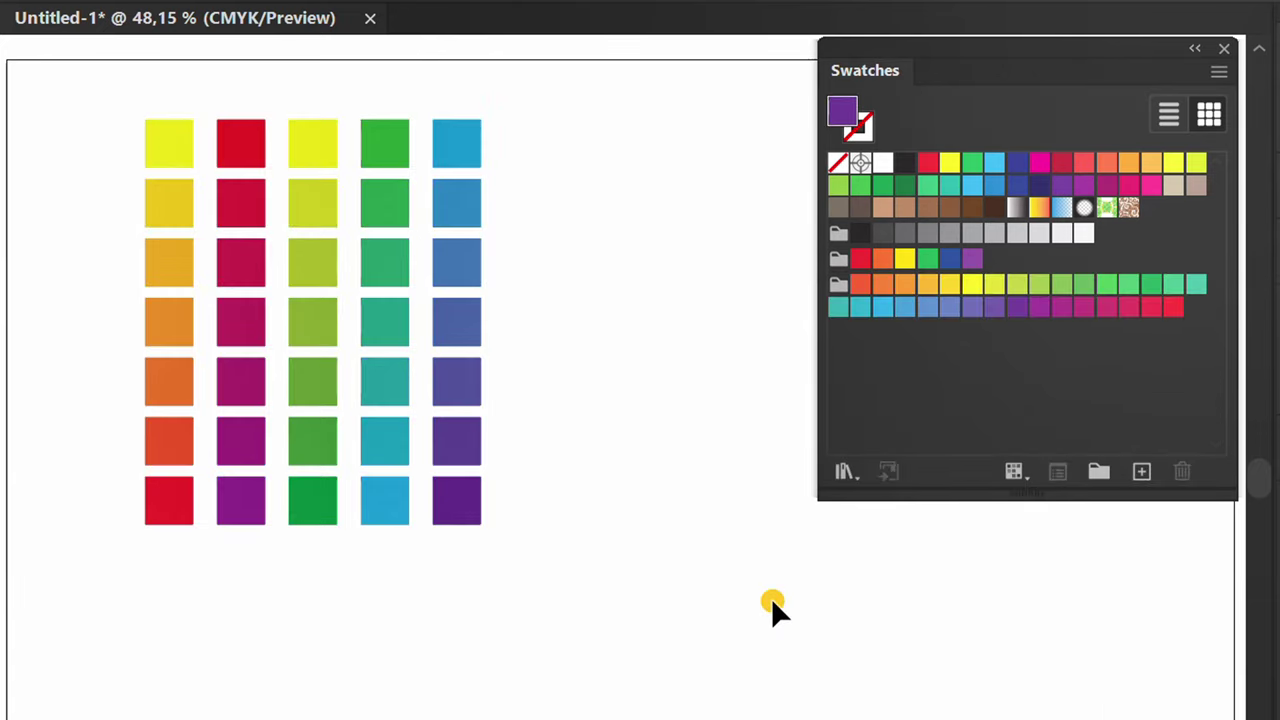
Step: Delete that all-squares colour group from the Swatches panel
left_click(836, 292)
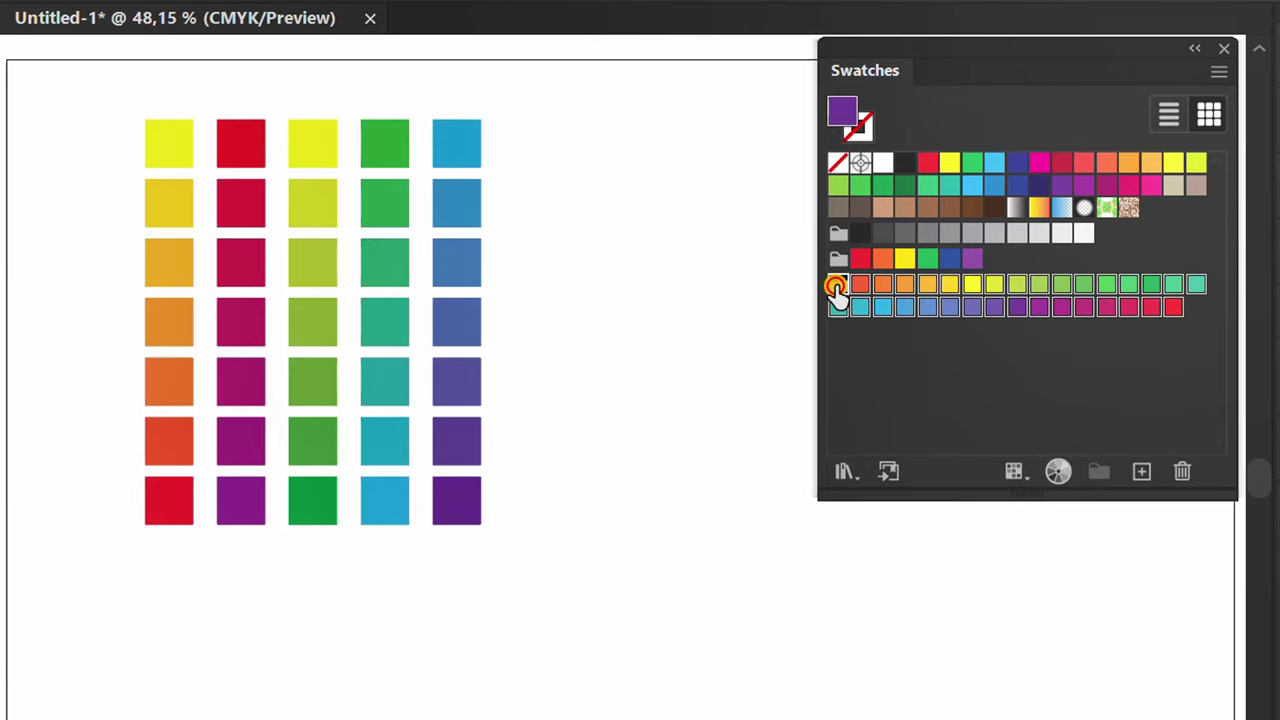
left_click(1184, 473)
left_click(720, 507)
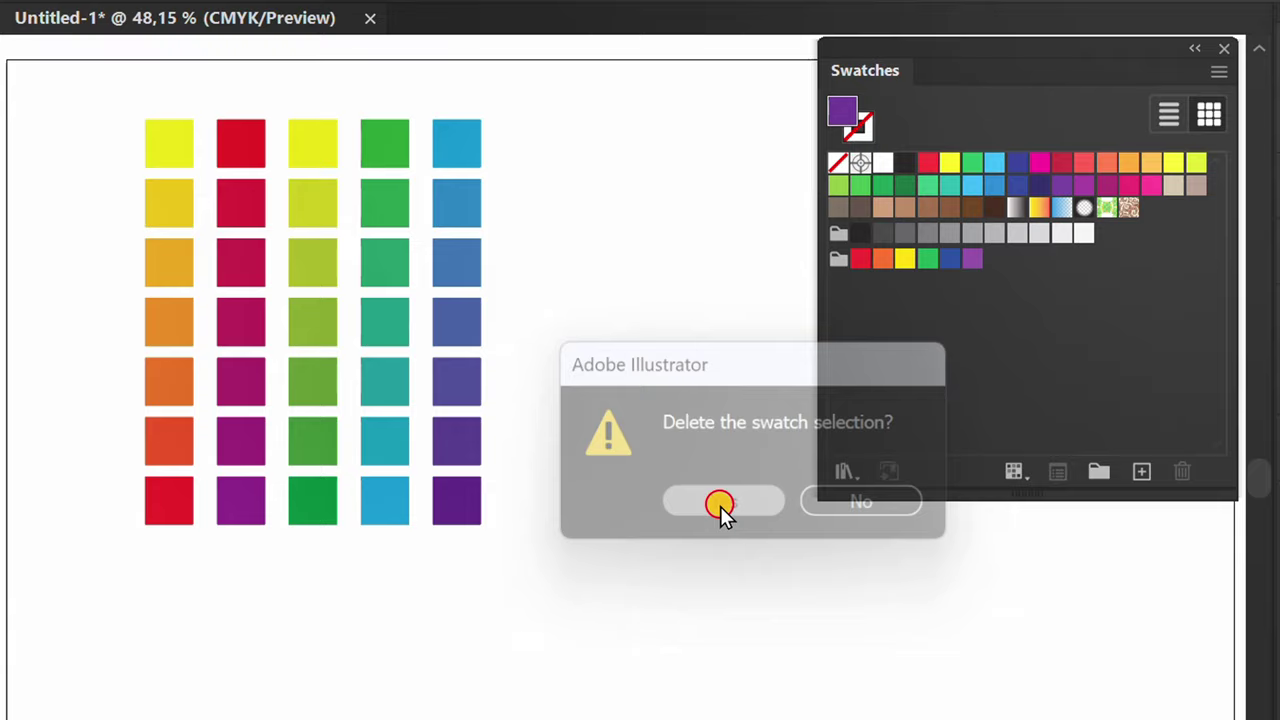
left_click(340, 598)
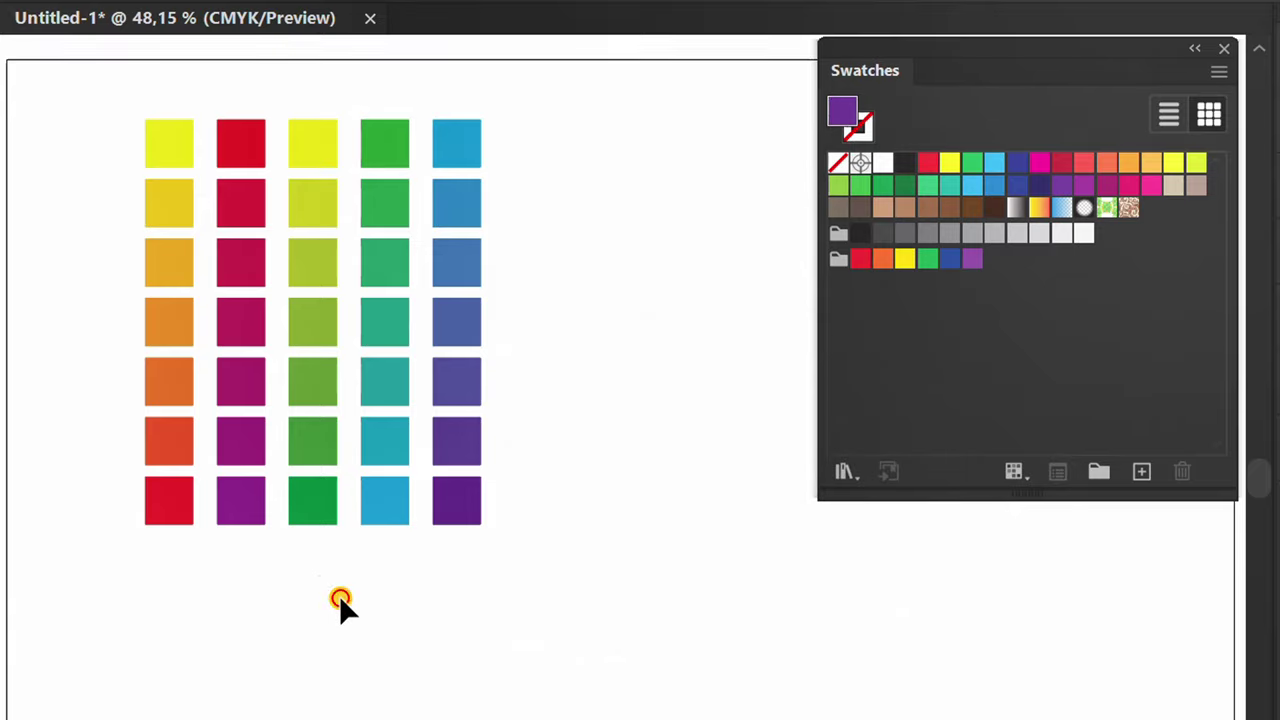
Step: Save the first, second and third columns each as a new colour group from selected artwork
left_click(166, 262)
left_click(1097, 472)
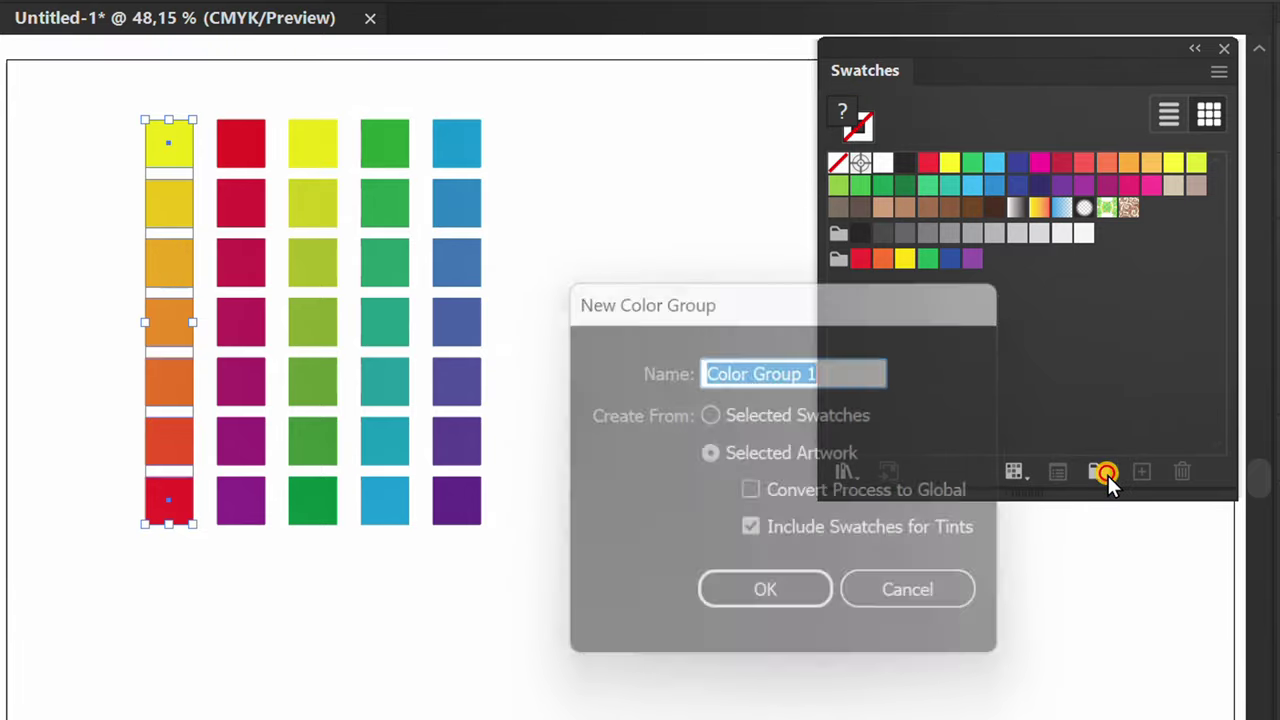
left_click(757, 603)
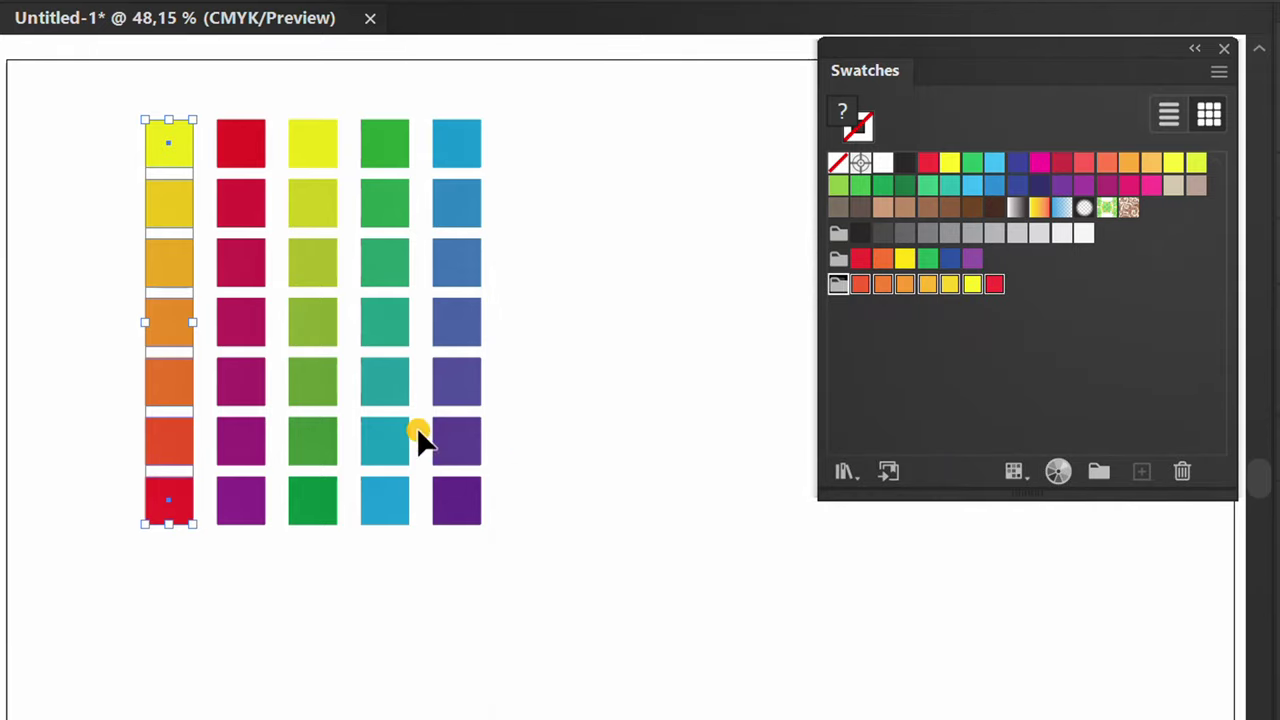
left_click(251, 271)
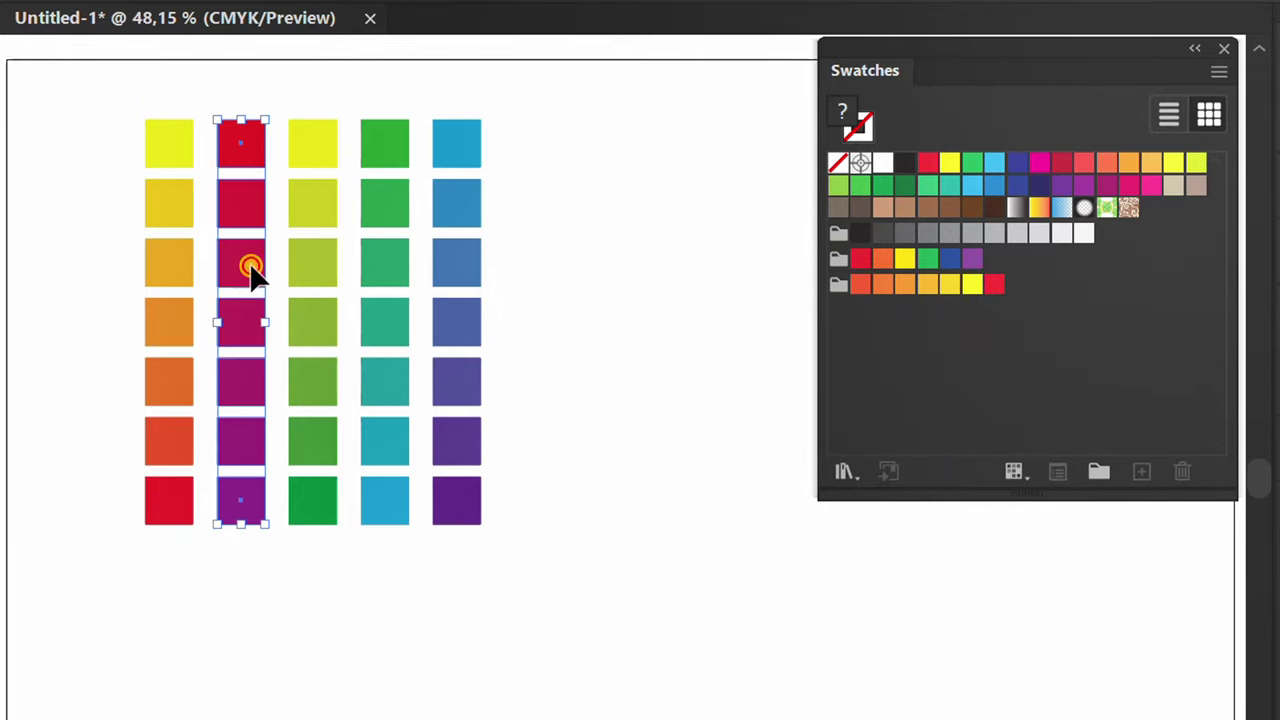
left_click(1100, 473)
left_click(750, 598)
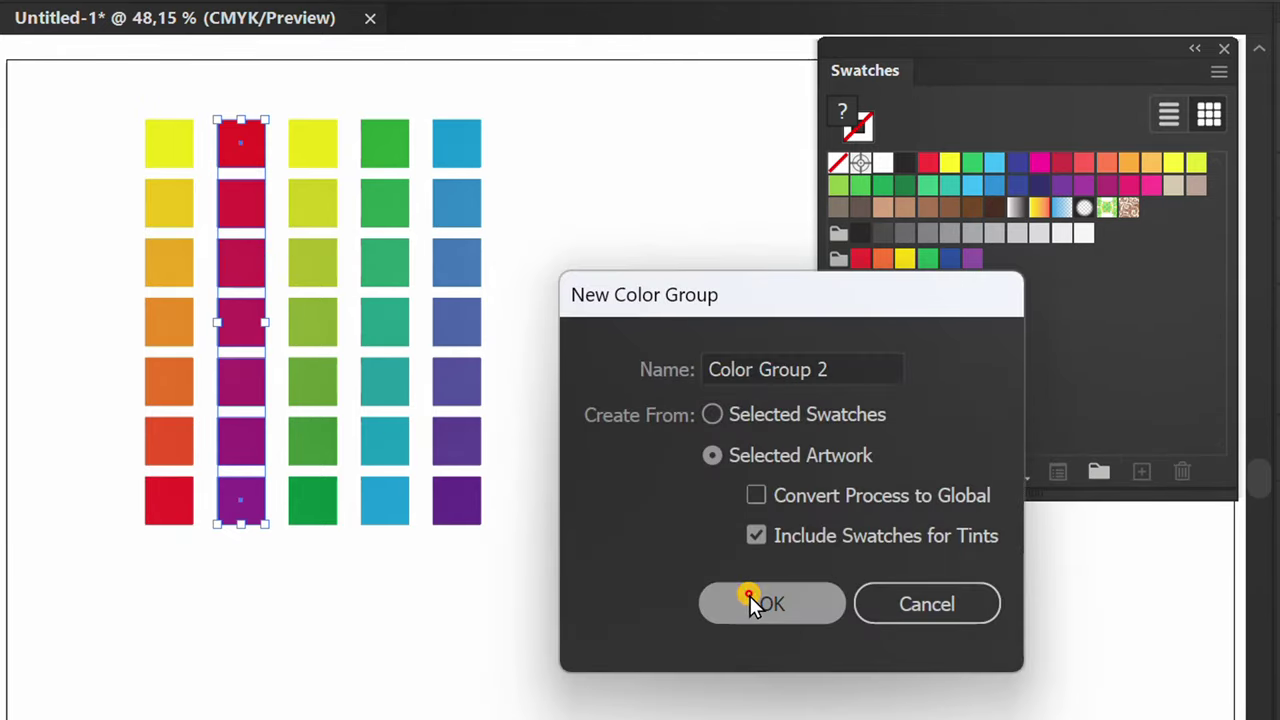
left_click(322, 268)
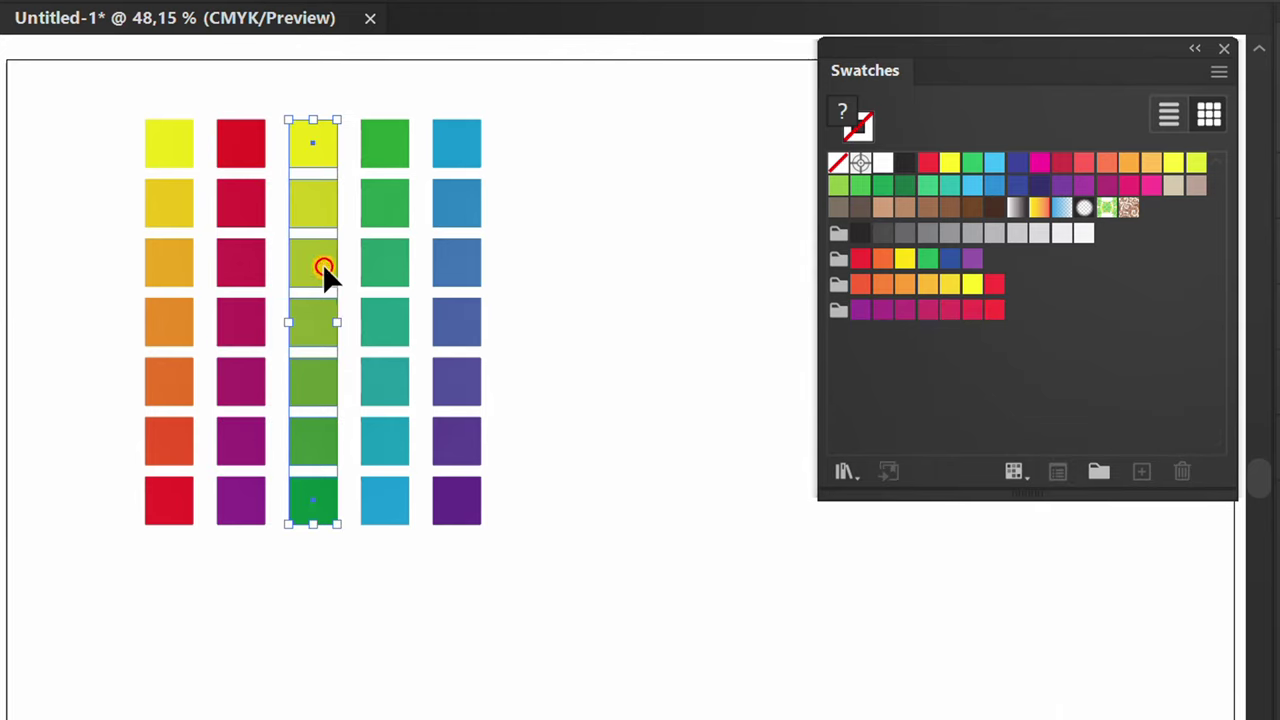
left_click(1100, 474)
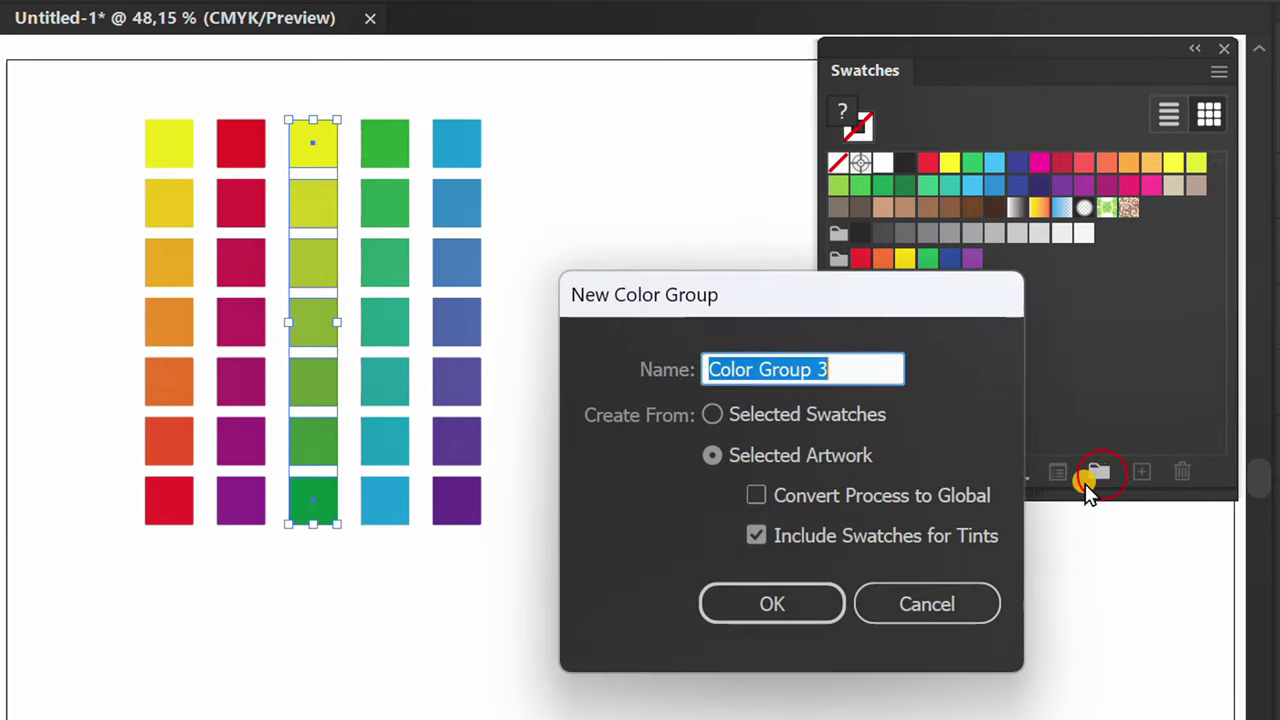
left_click(762, 598)
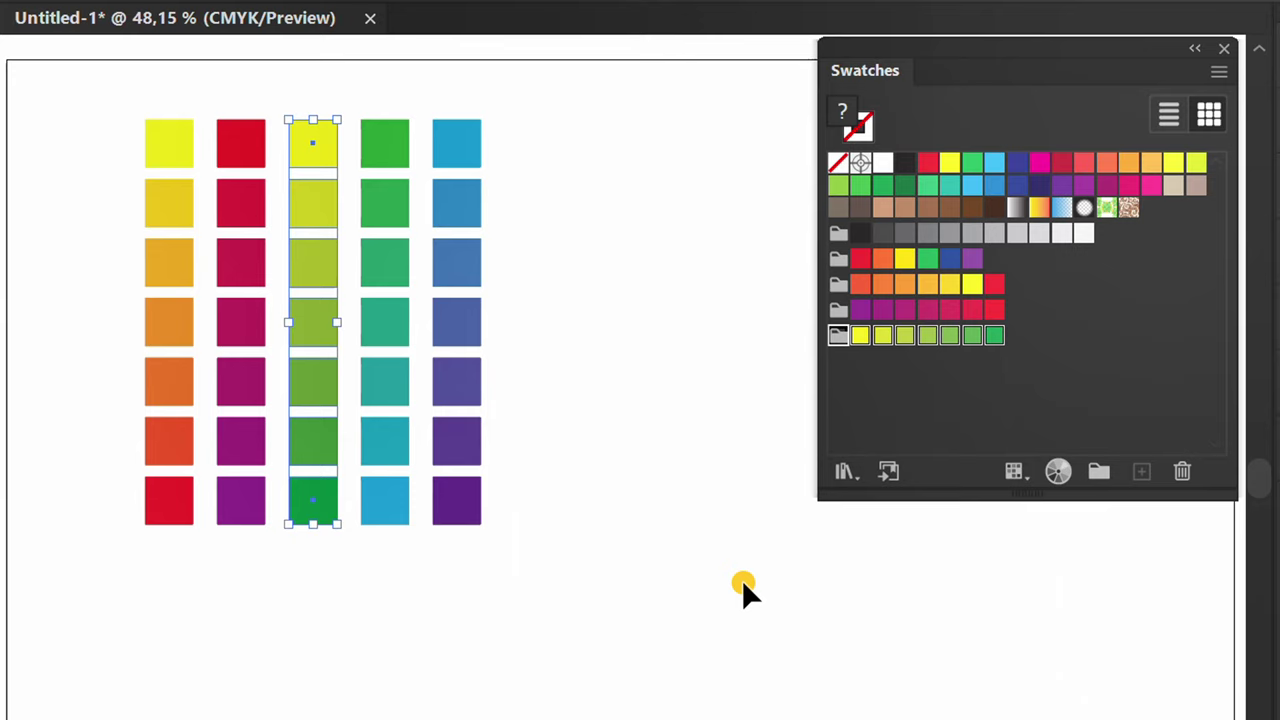
Step: Save the fourth and fifth columns each as their own colour group
left_click(385, 254)
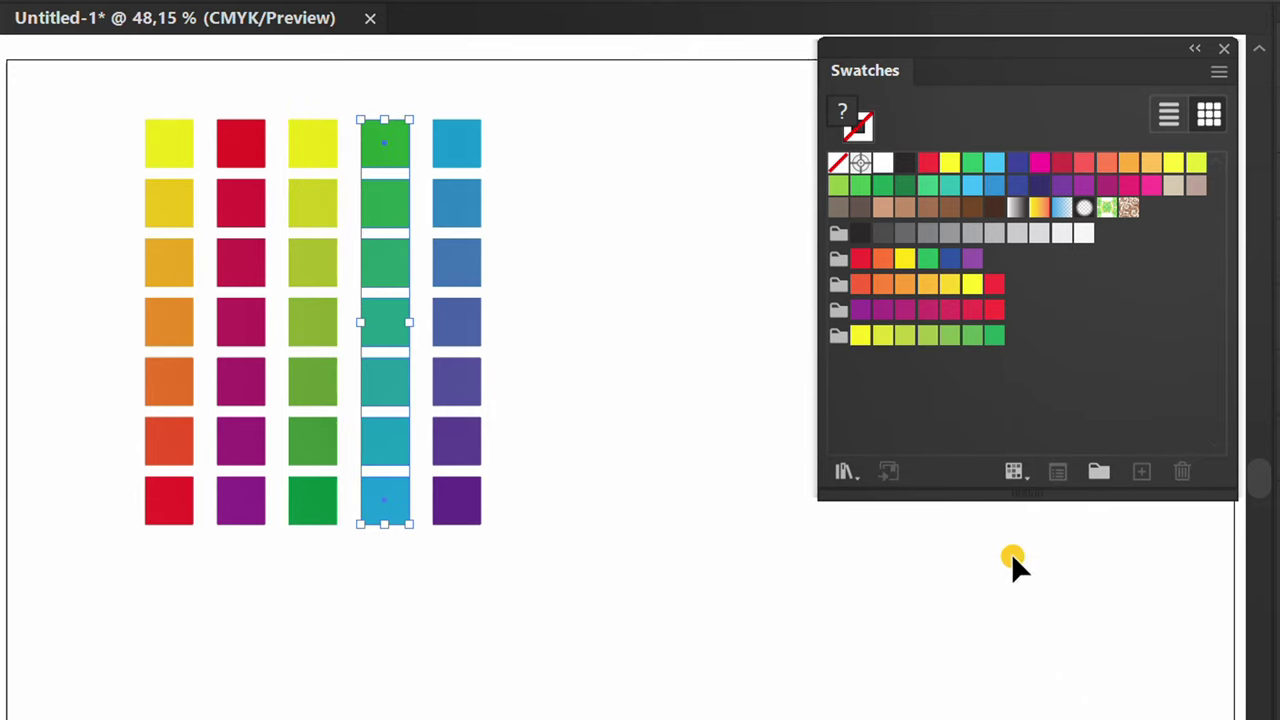
left_click(1100, 474)
left_click(772, 602)
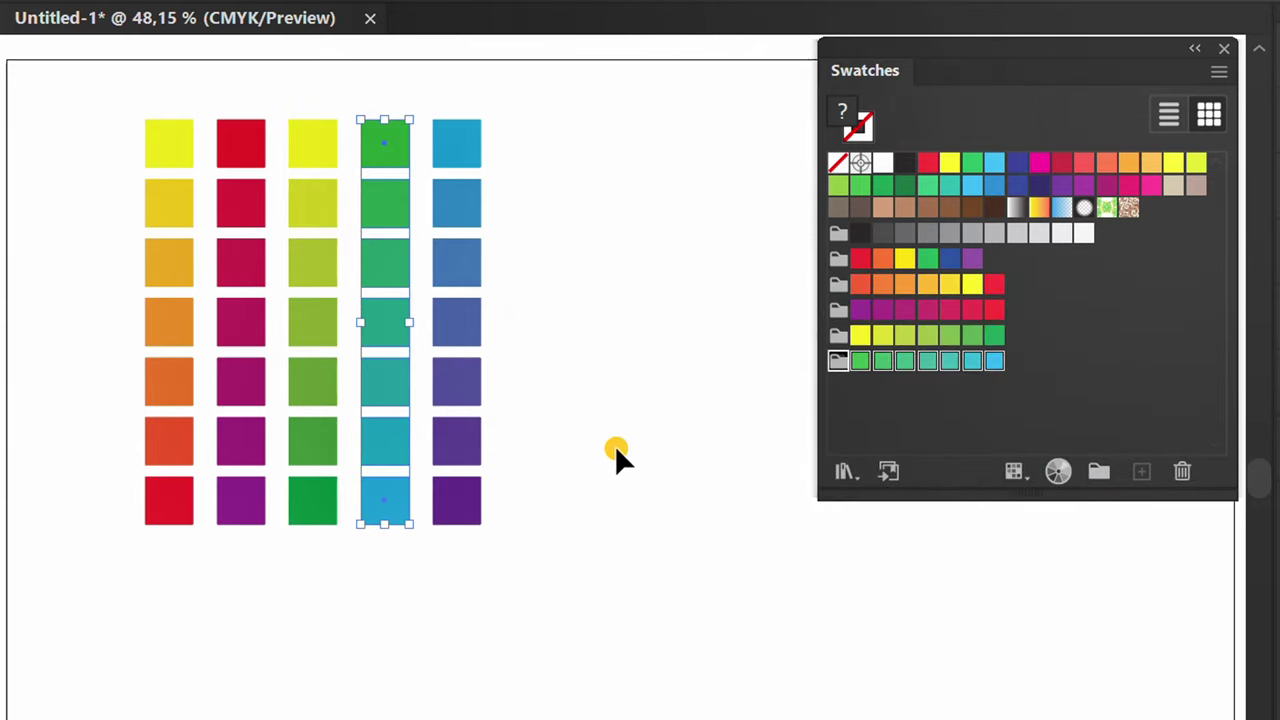
left_click(459, 267)
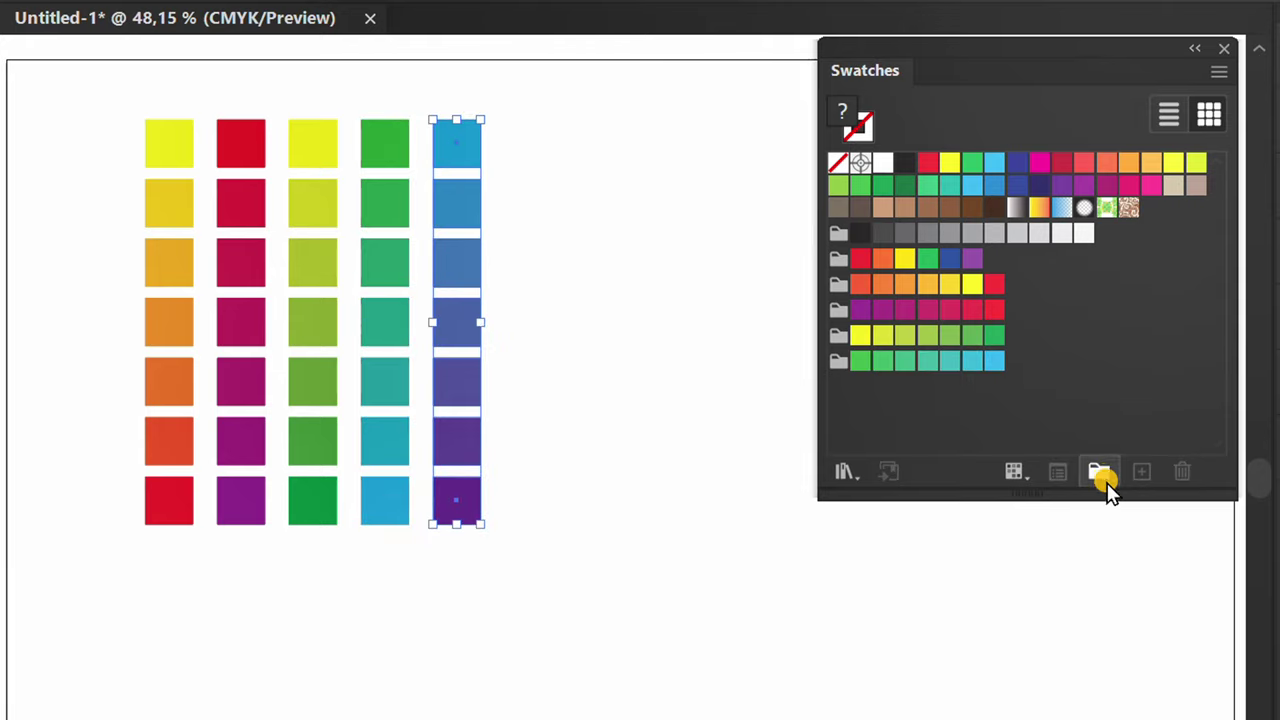
left_click(1102, 474)
left_click(781, 600)
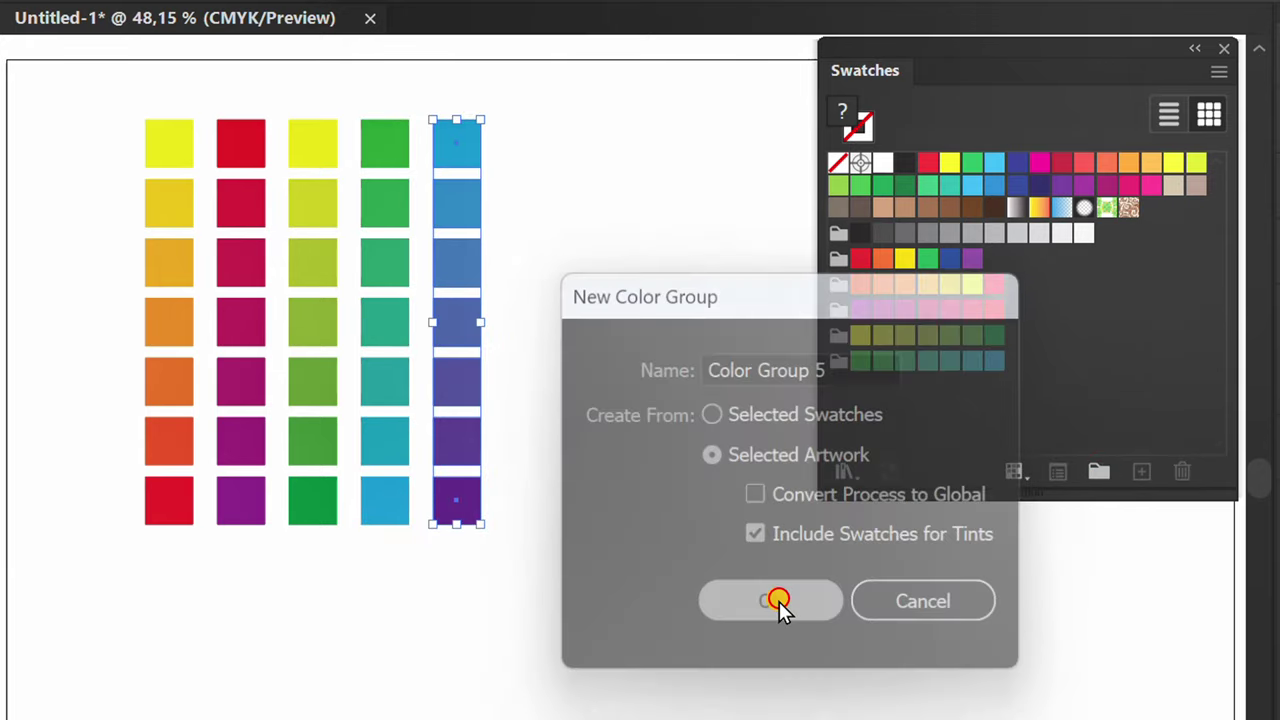
left_click(519, 583)
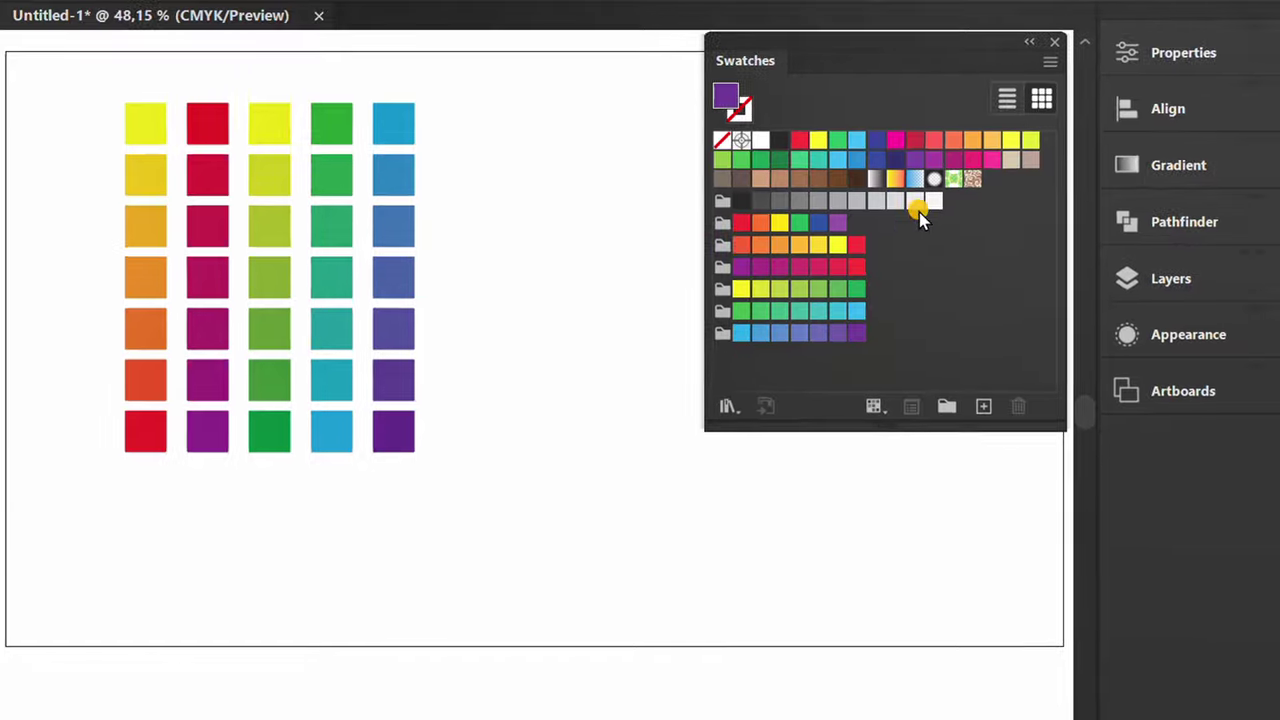
Step: Switch the swatches to Medium Thumbnail View and lengthen the panel to show all five groups
left_click(1139, 67)
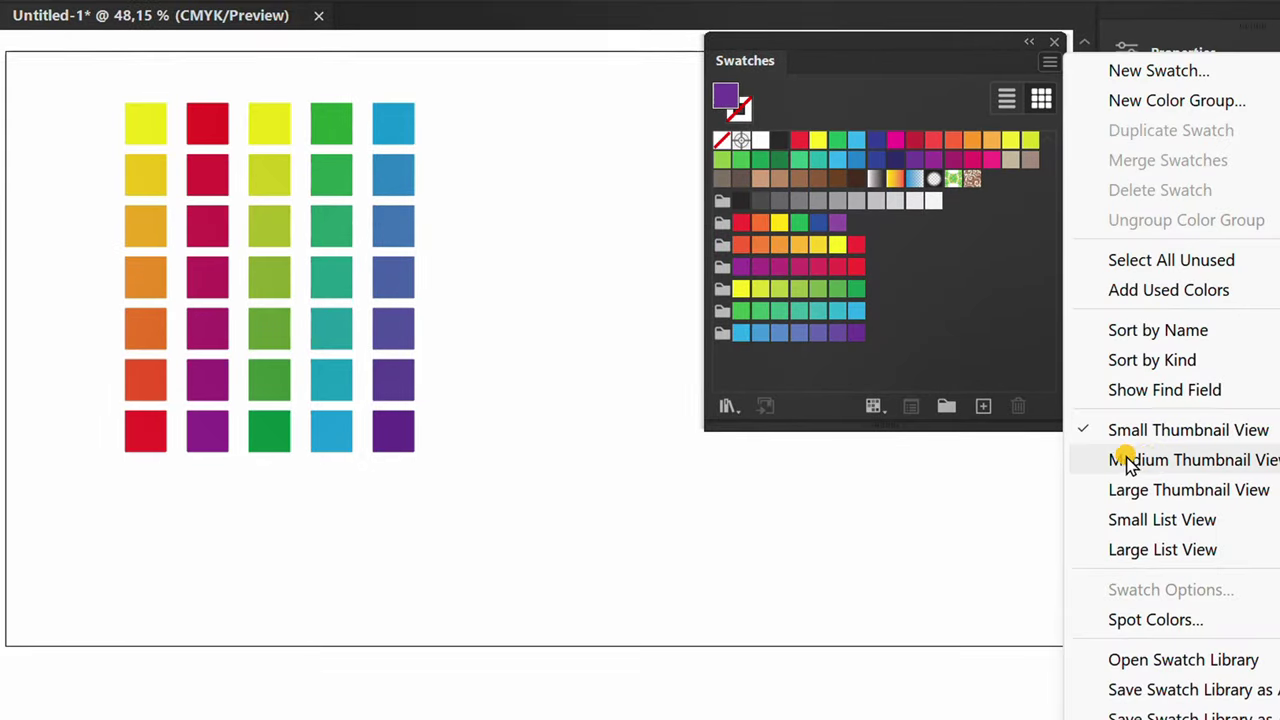
left_click(1090, 462)
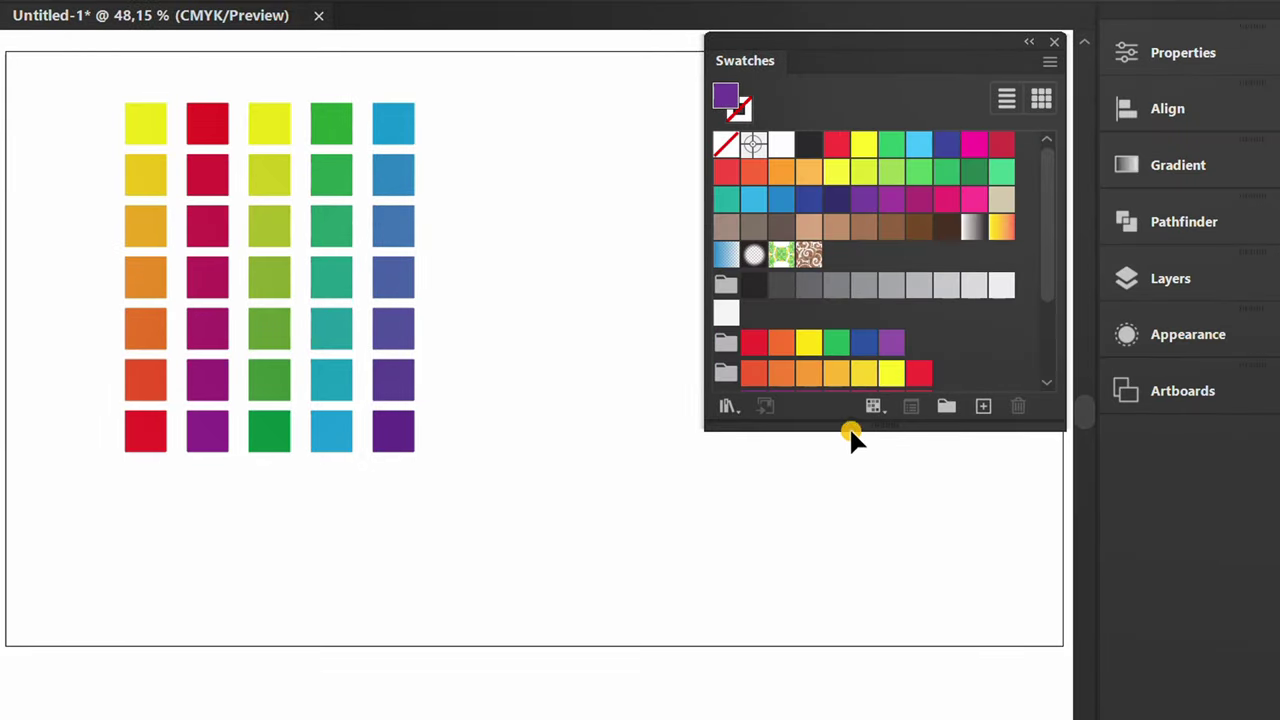
left_click_drag(851, 432, 846, 578)
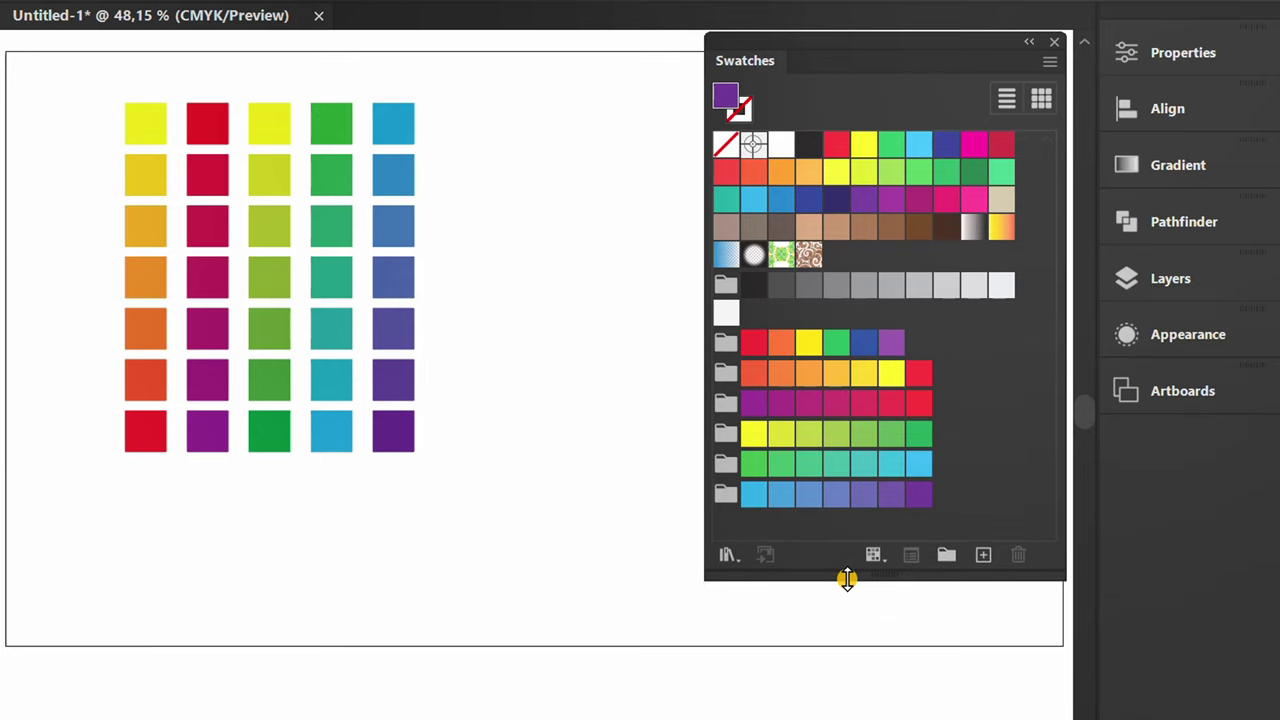
left_click_drag(886, 40, 811, 54)
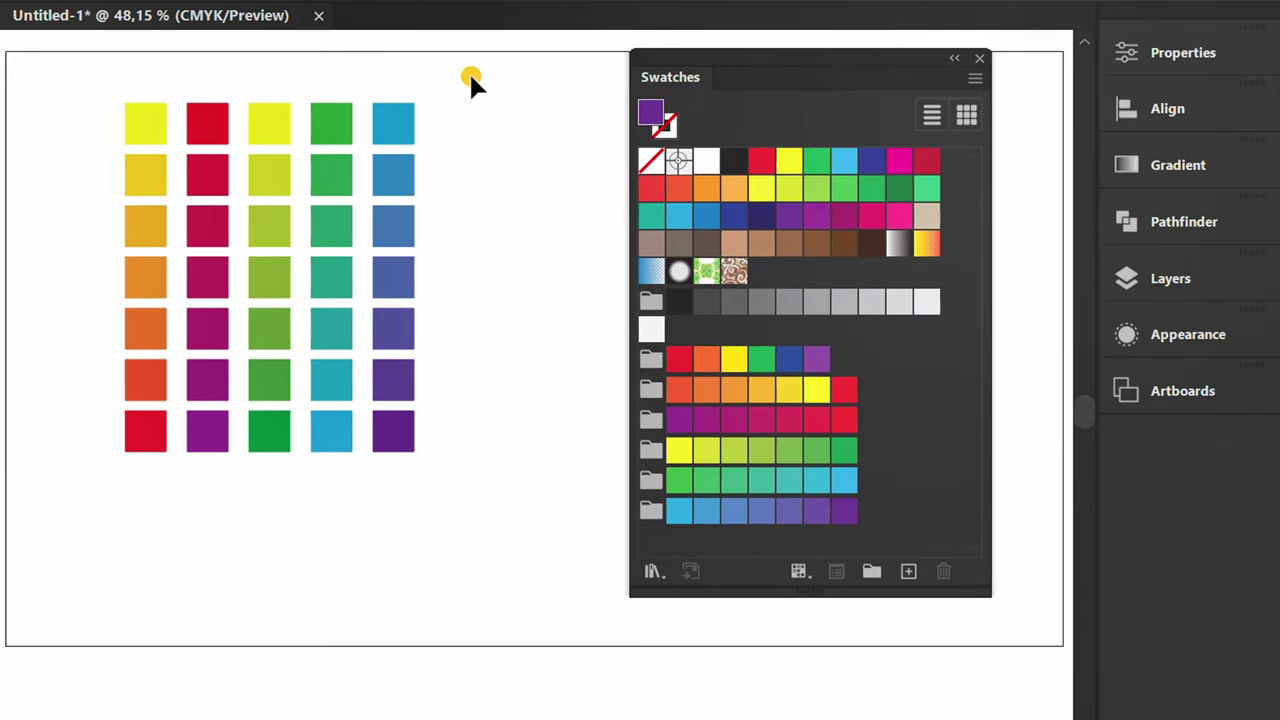
Step: Rotate the 35-square grid 90° clockwise into horizontal rows and shift it down and right
left_click_drag(472, 79, 100, 462)
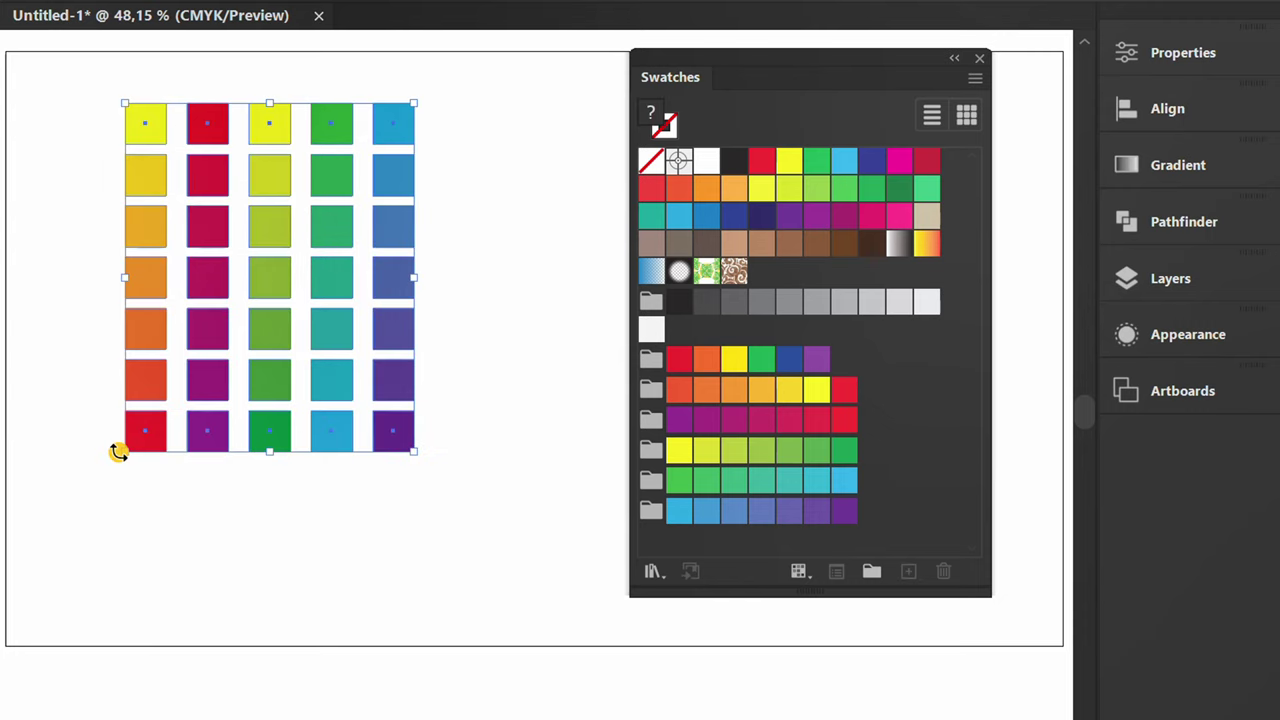
key("r")
left_click_drag(457, 129, 446, 462)
key("v")
left_click_drag(230, 163, 370, 307)
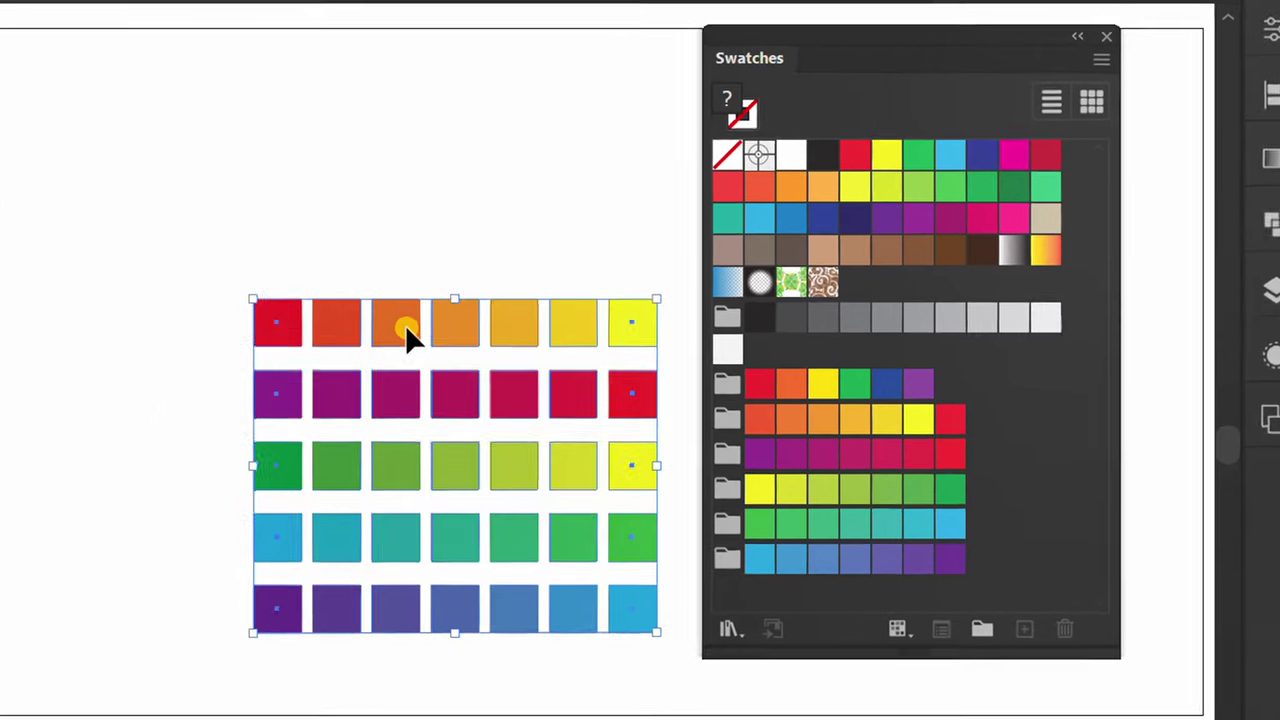
left_click(489, 705)
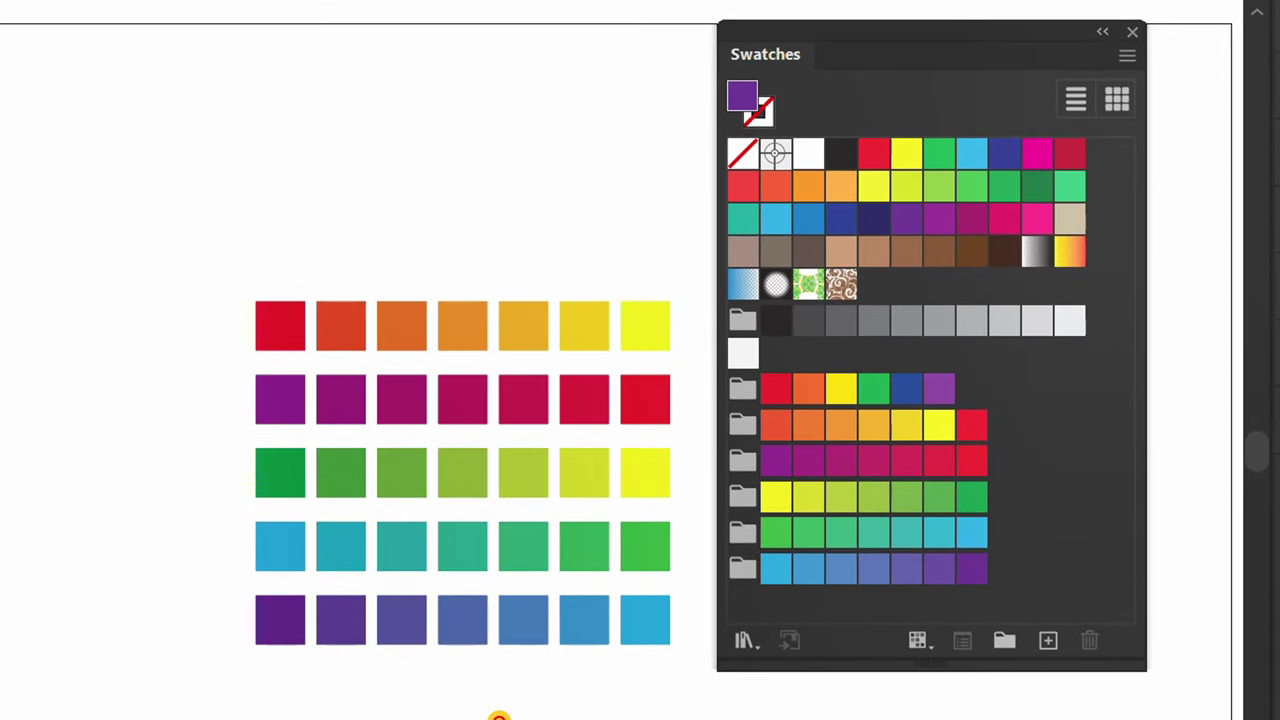